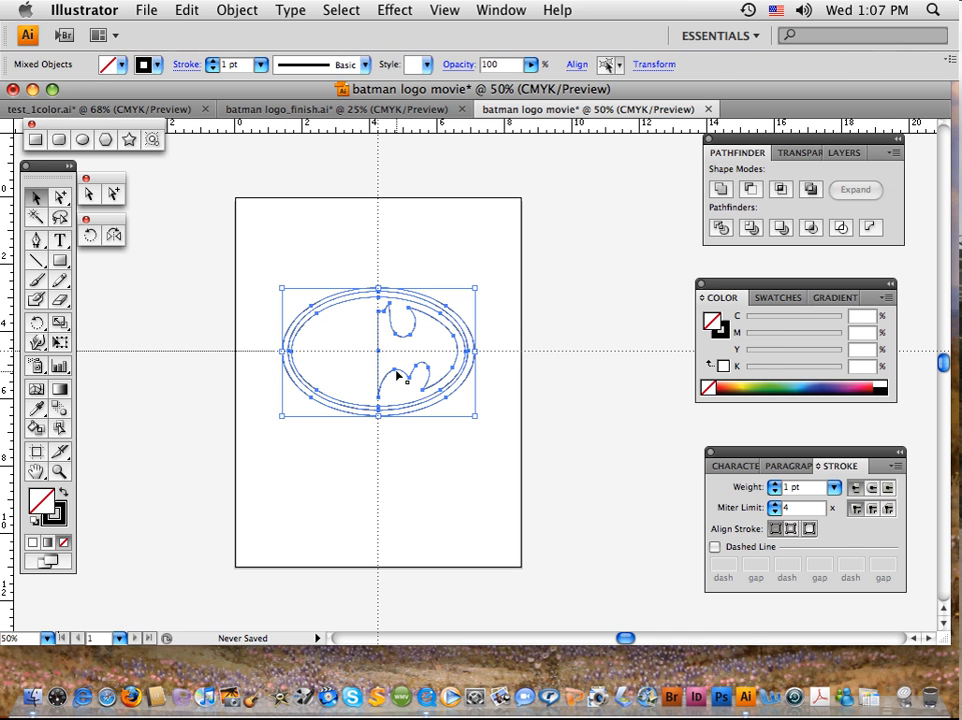
Convert the three ovals and the half-bat outline into guides.
click(493, 325)
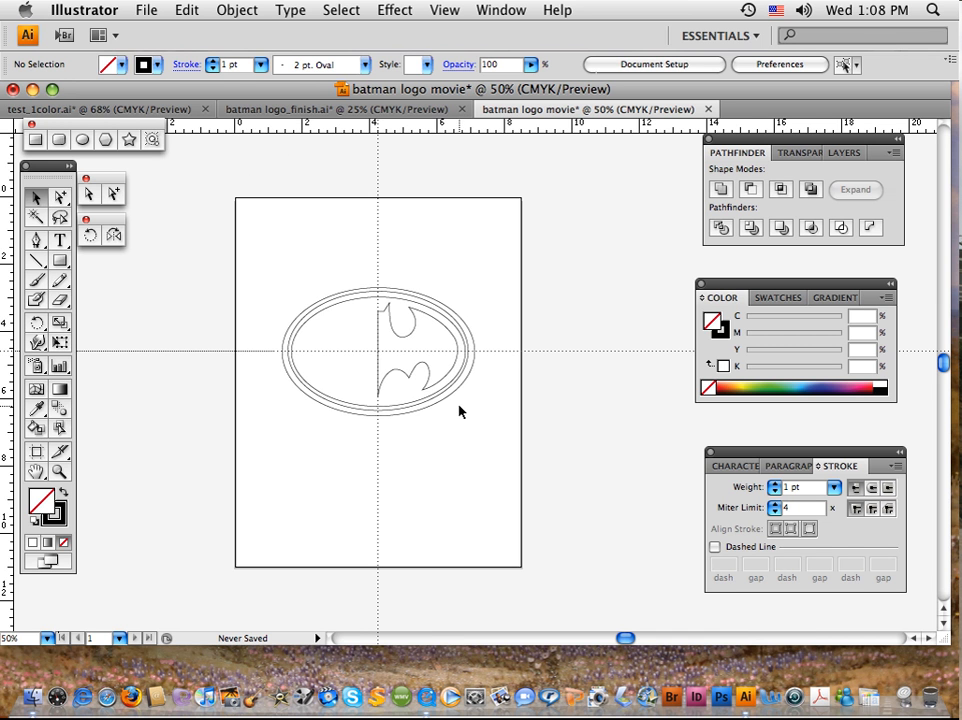
click(58, 474)
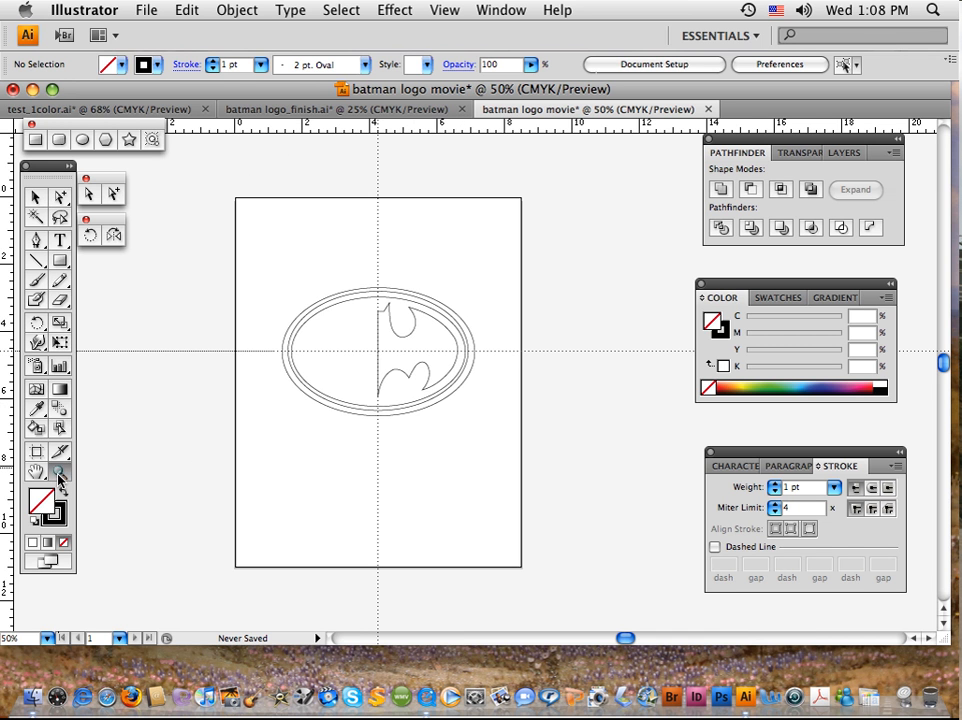
drag(275, 268, 499, 451)
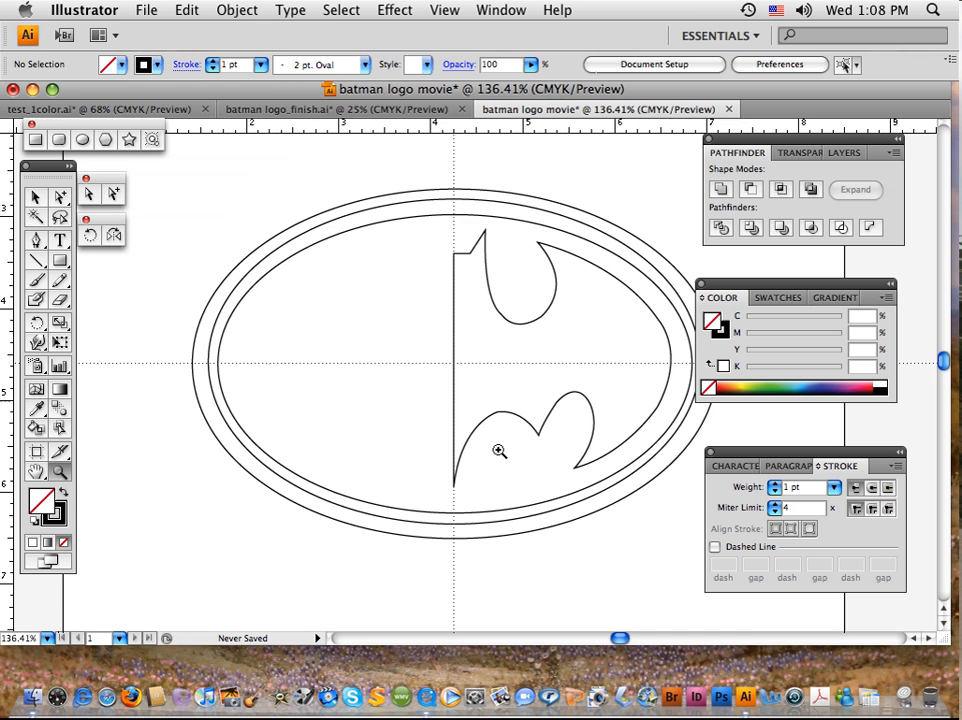
click(62, 524)
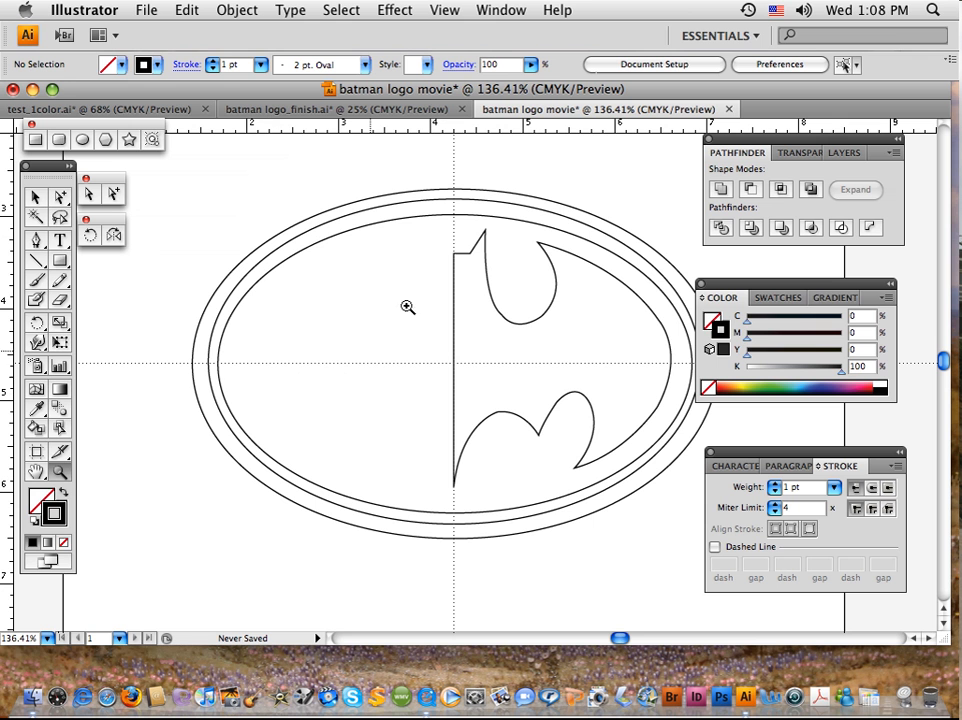
click(35, 197)
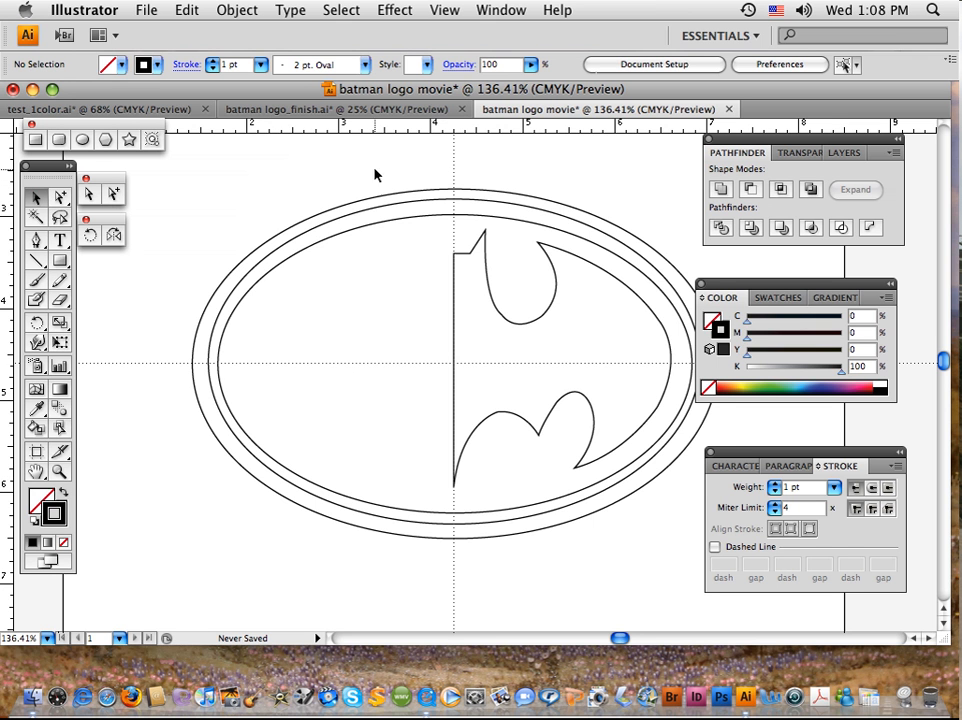
drag(401, 165, 490, 316)
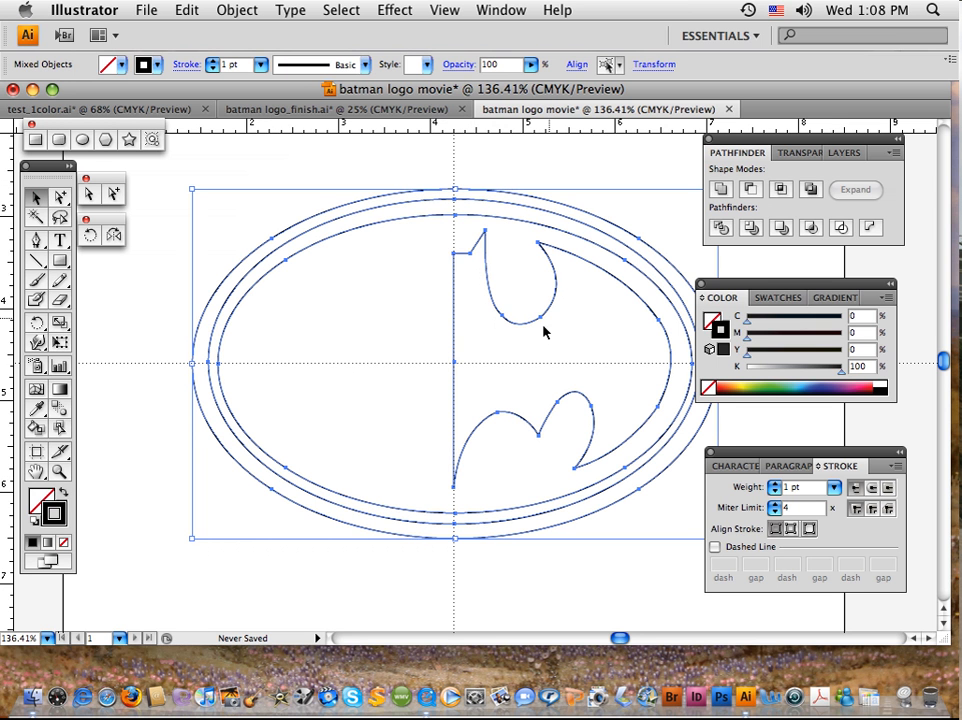
click(383, 177)
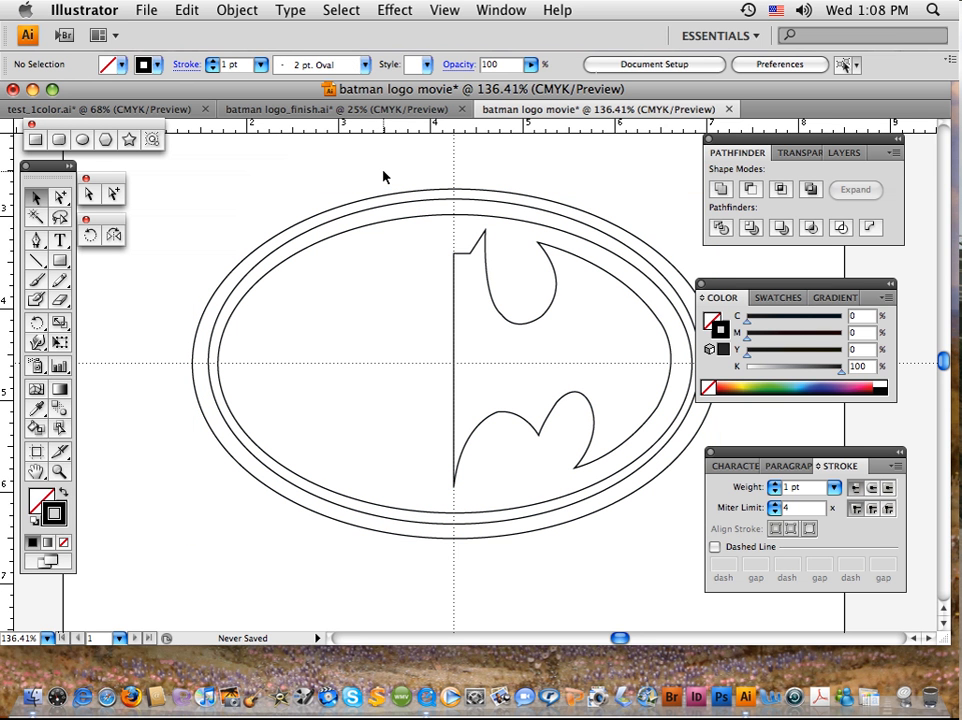
drag(387, 165, 474, 287)
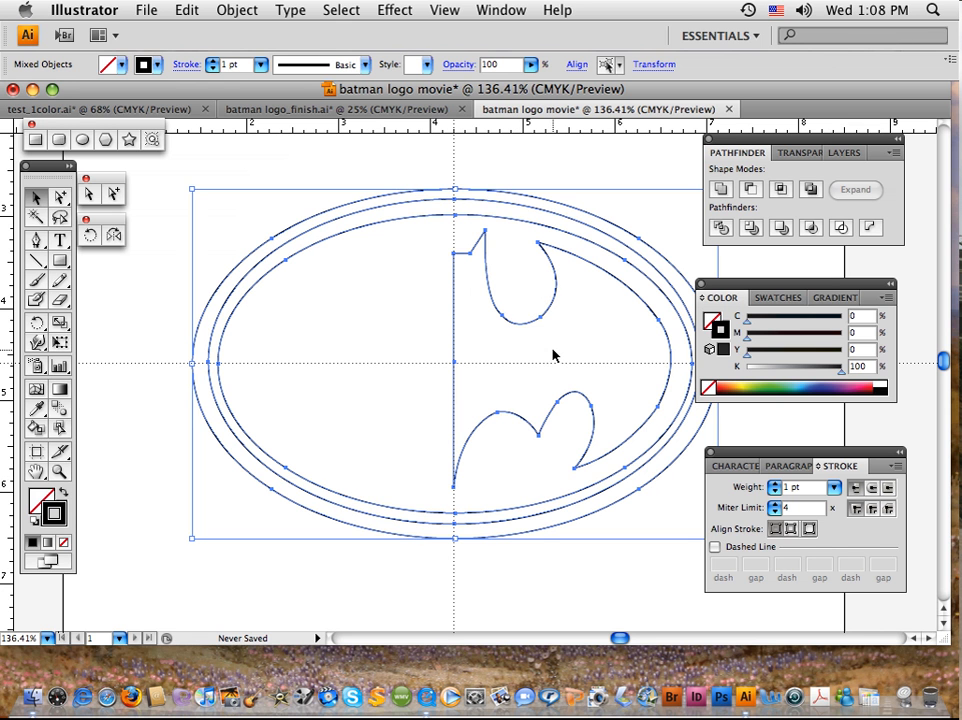
key(super)
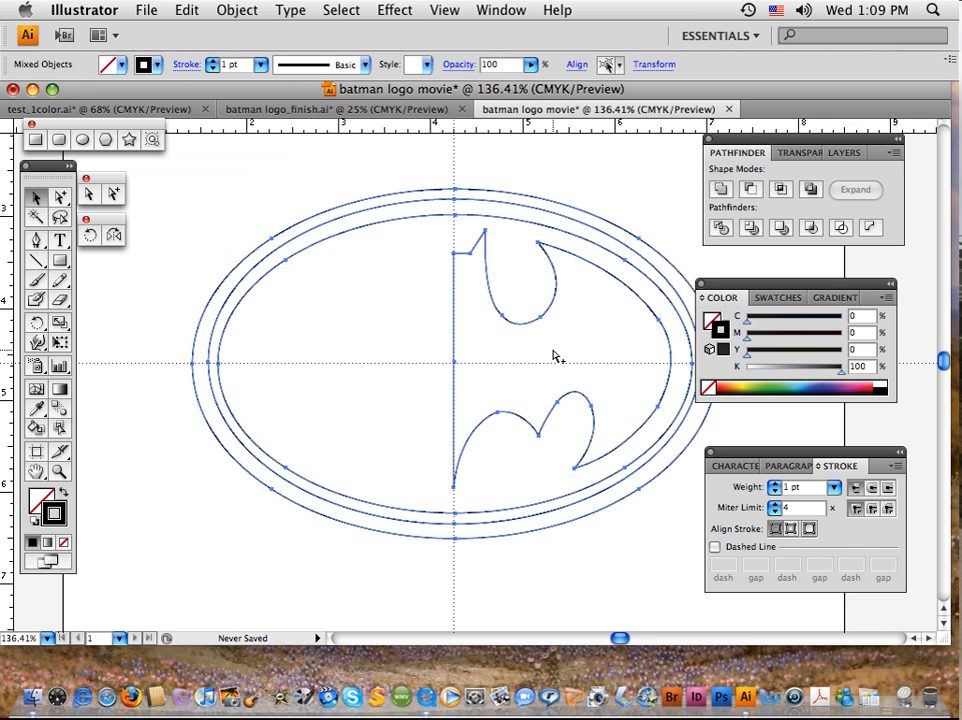
click(554, 352)
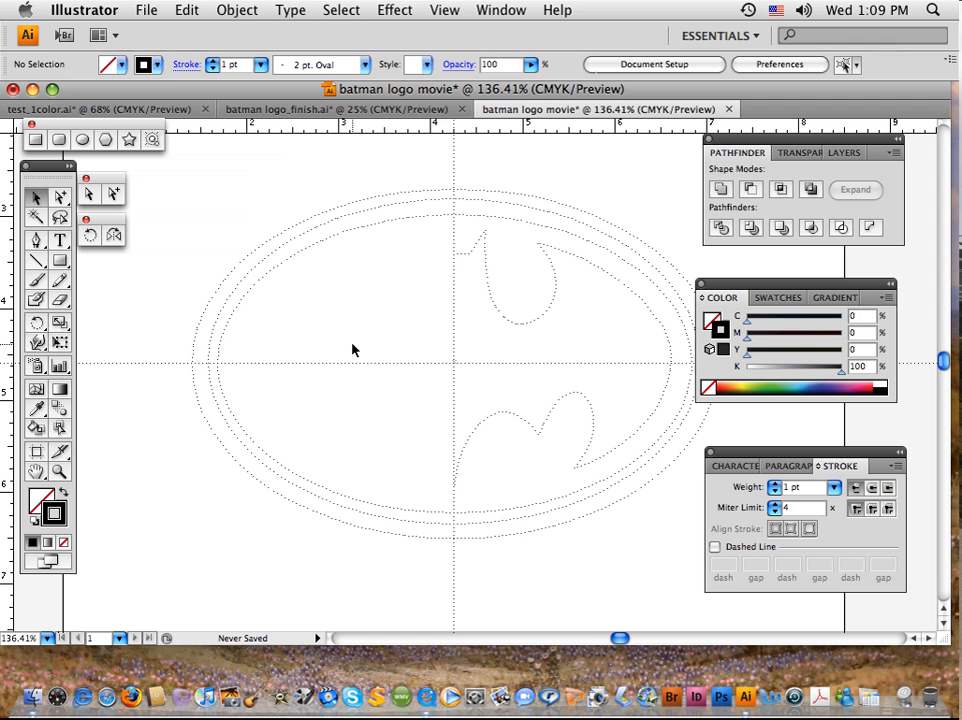
Start a Pen path on the vertical center guide at the head's top and trace the half-bat guide to the ear tip.
drag(339, 318, 215, 320)
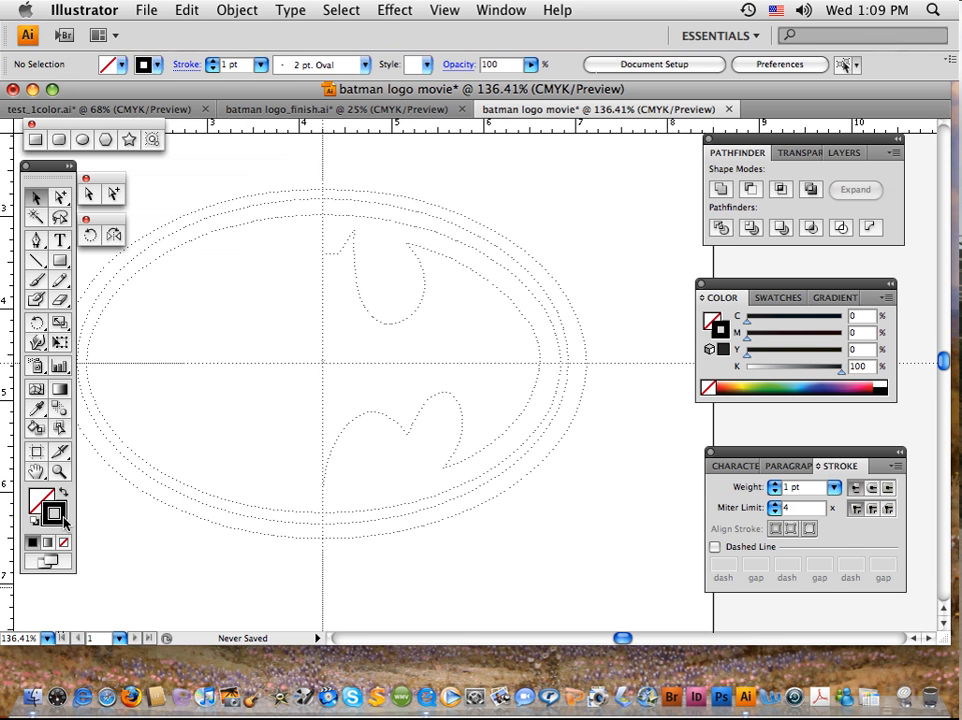
click(35, 242)
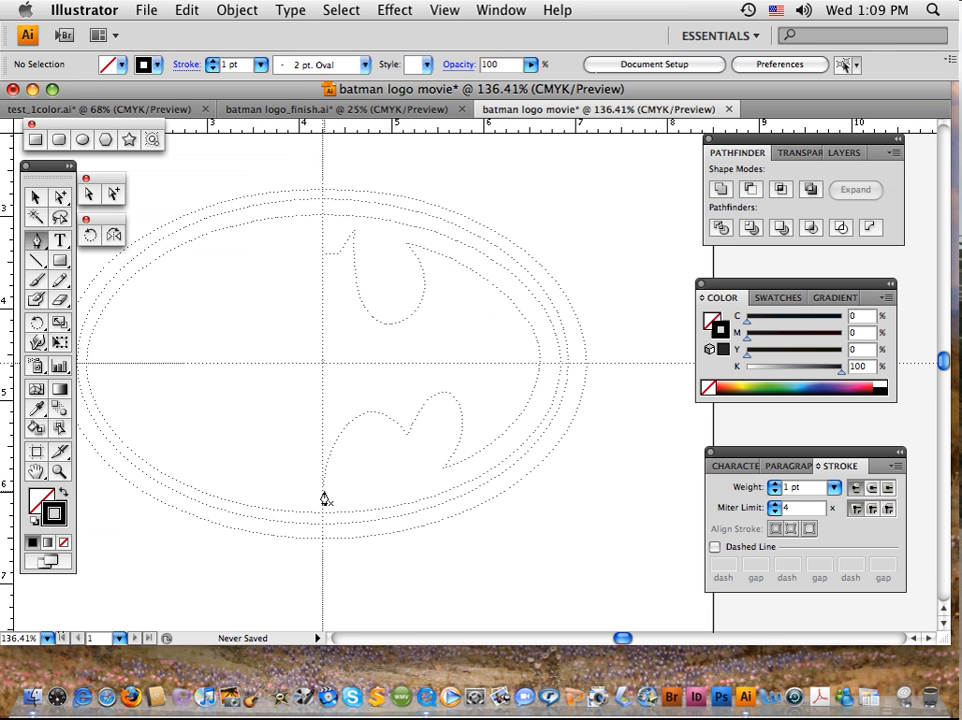
click(323, 254)
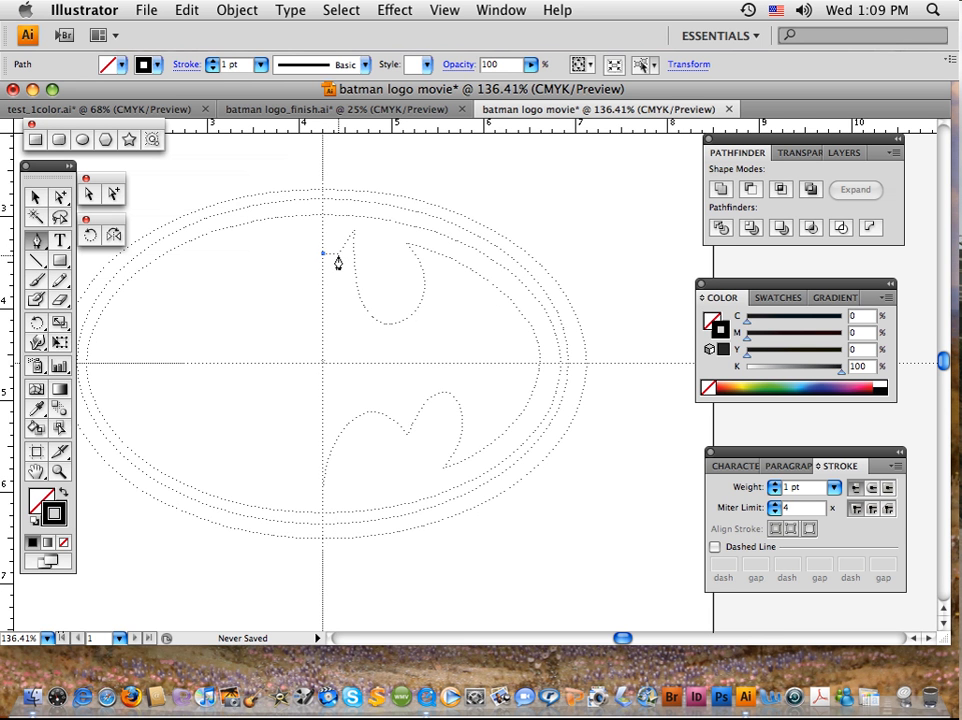
click(335, 253)
click(344, 263)
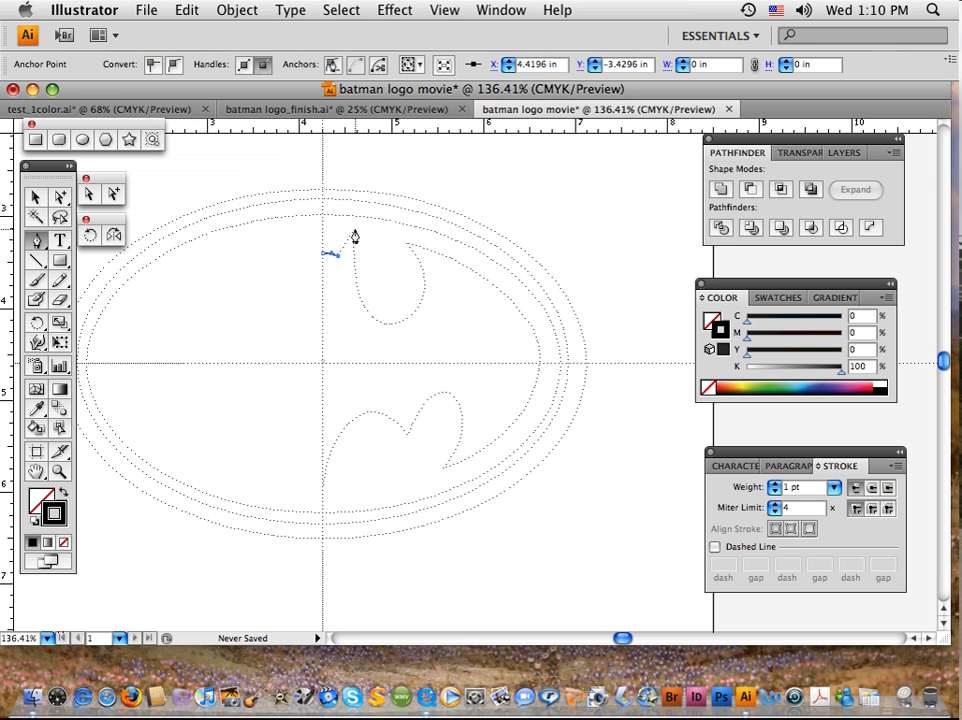
drag(353, 235, 366, 225)
click(355, 236)
Continue the path along the curved scoop between the ear tip and the upper wing tip, ending in a corner point.
drag(363, 308, 380, 332)
click(365, 310)
drag(418, 305, 450, 270)
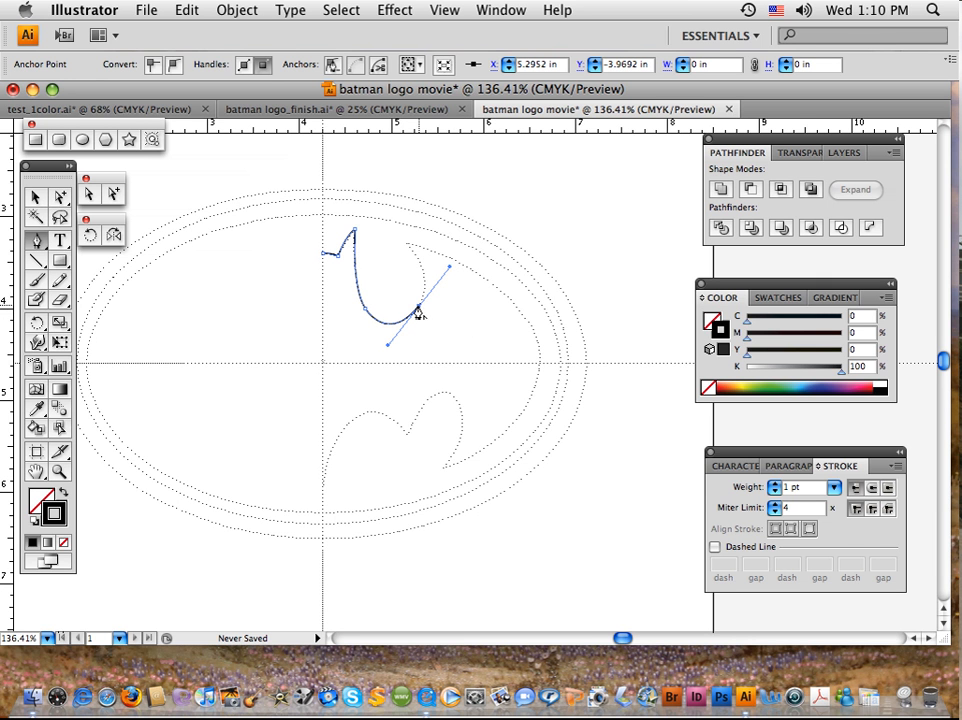
click(418, 309)
drag(406, 244, 377, 209)
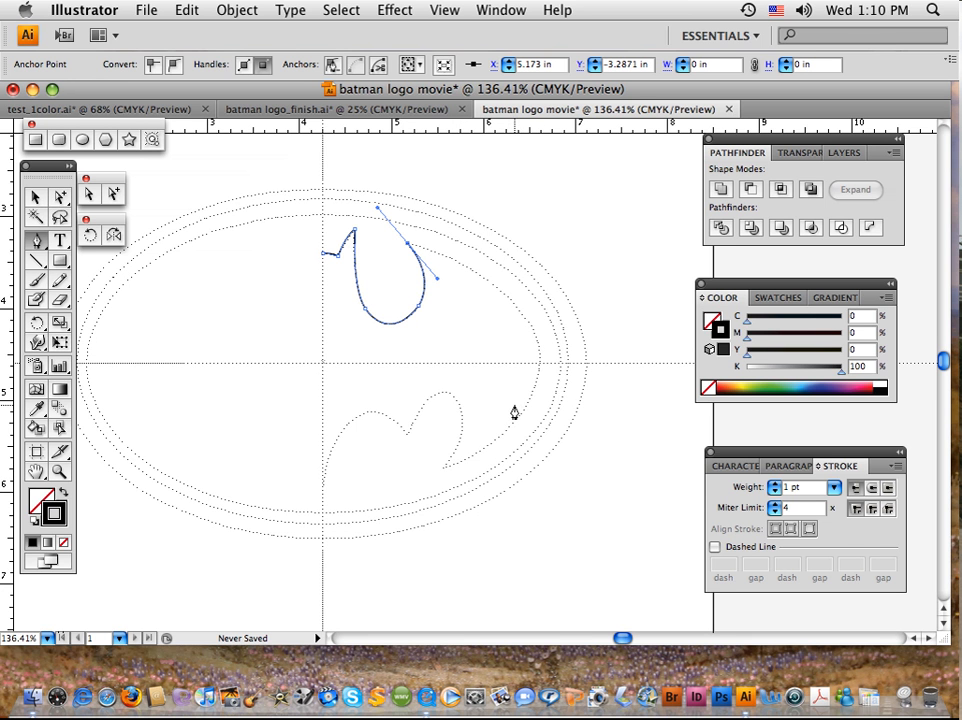
click(408, 245)
Trace the wing's outer curve from the upper wing tip down to the lower wing tip, ending in a corner point.
drag(521, 316, 563, 357)
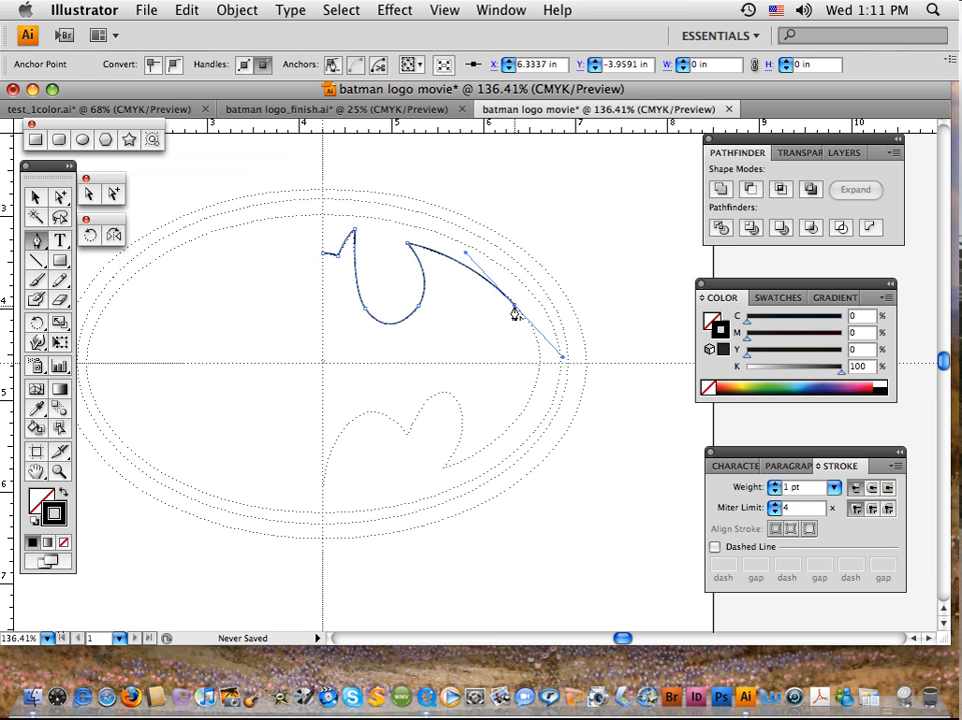
click(513, 309)
drag(525, 405, 487, 460)
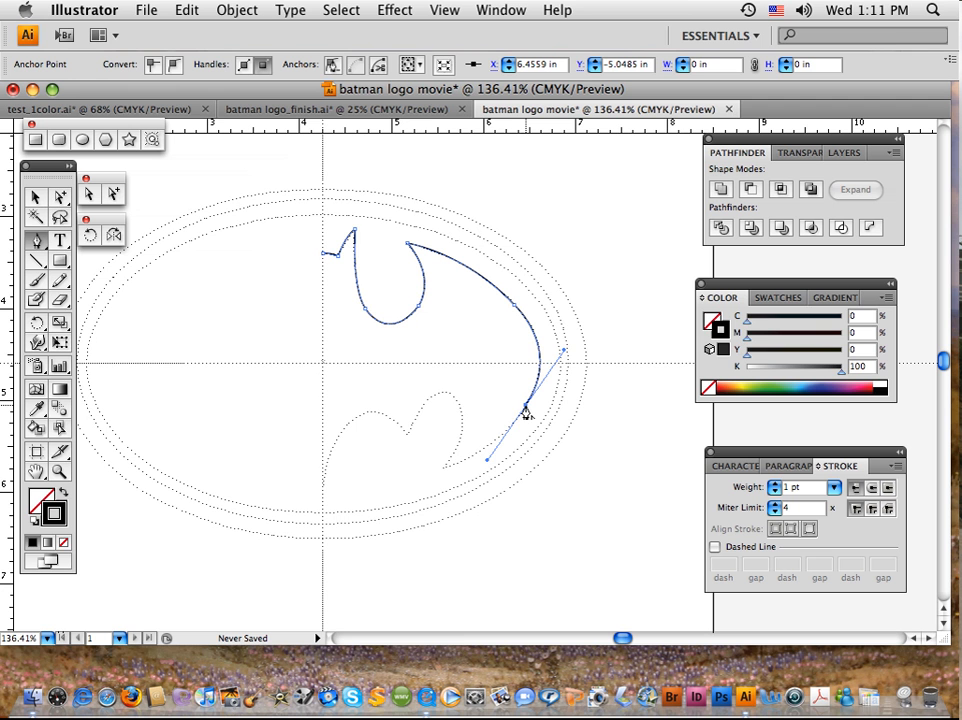
click(526, 408)
drag(443, 468, 388, 490)
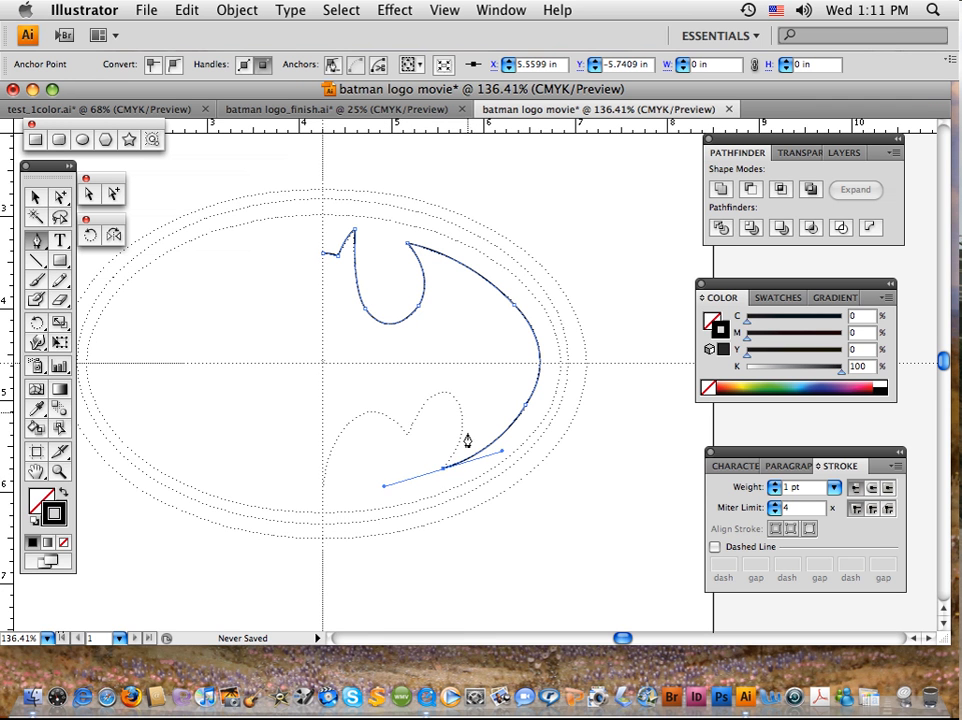
click(443, 469)
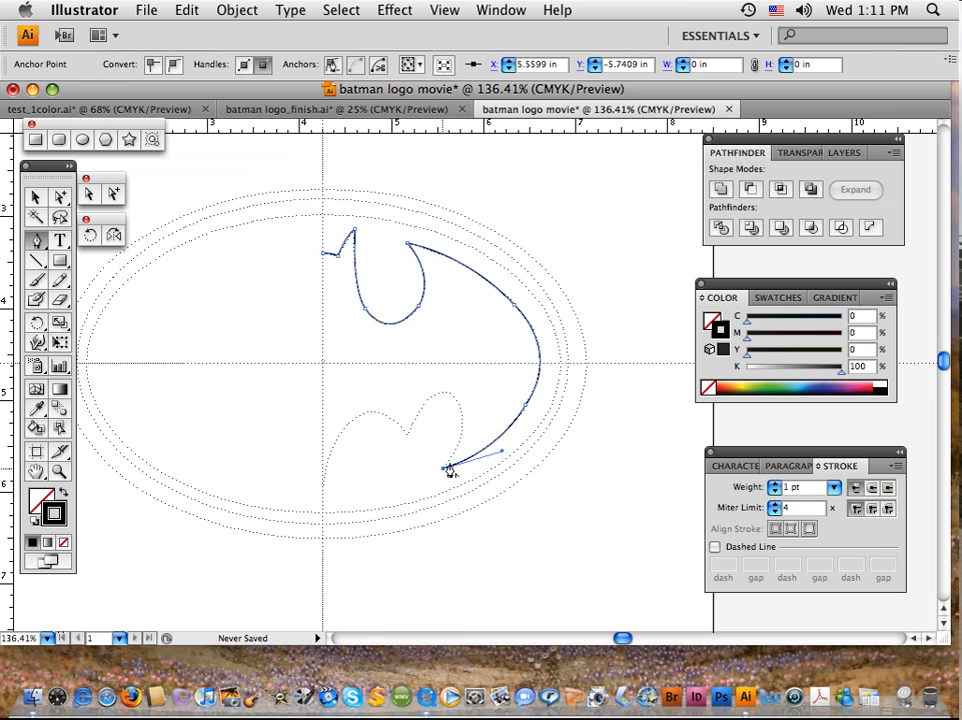
Trace the outer lower scallop from the lower wing tip to the cusp between the two scallops.
click(463, 415)
drag(463, 415, 458, 402)
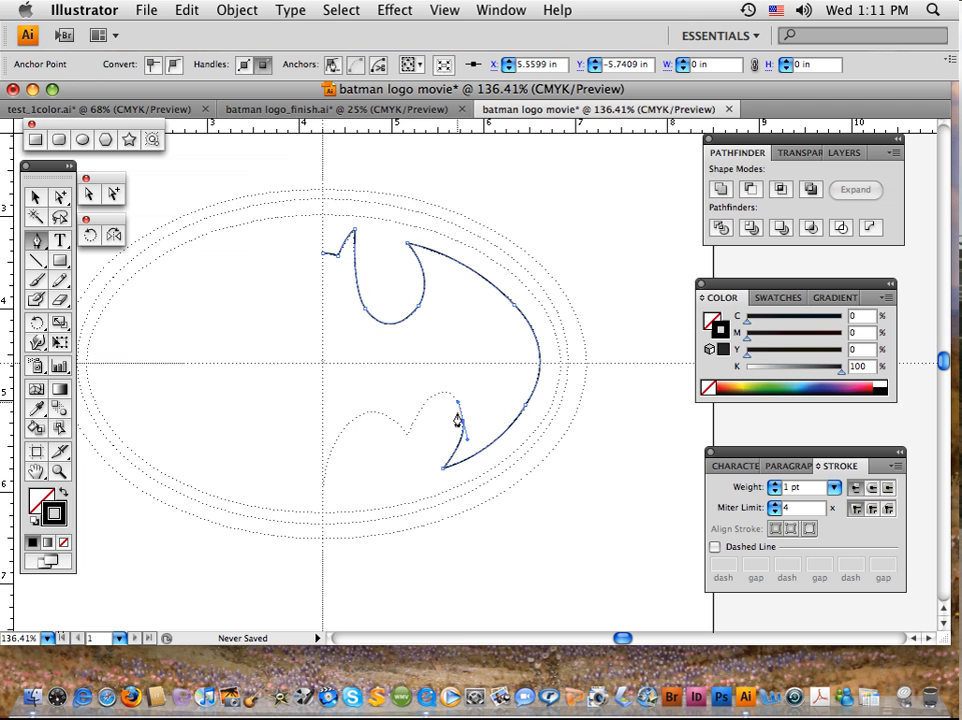
click(462, 423)
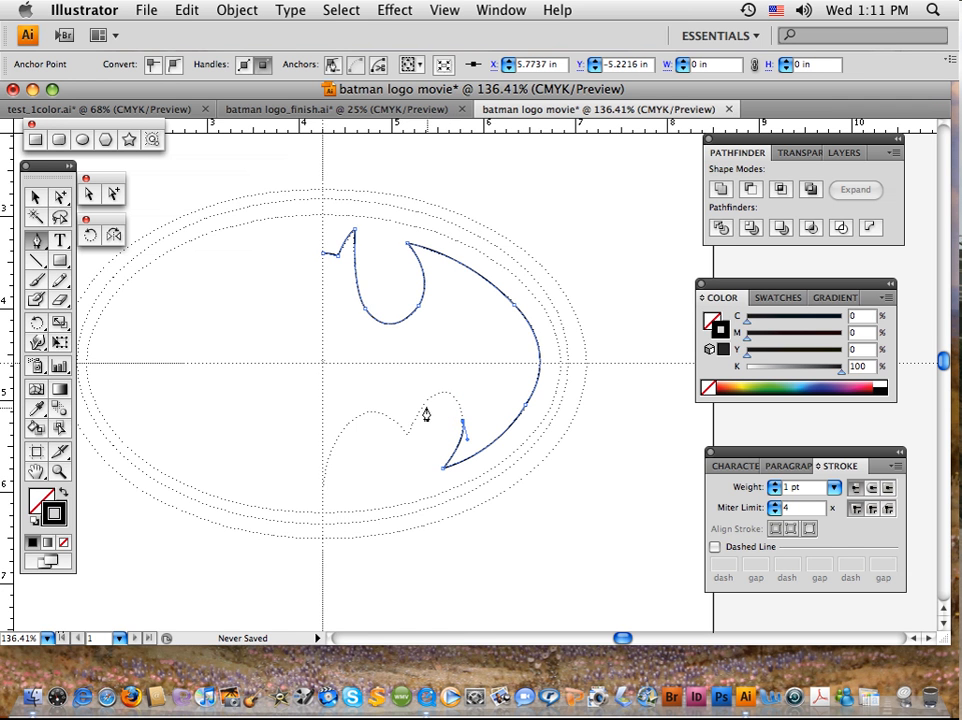
drag(422, 406, 386, 442)
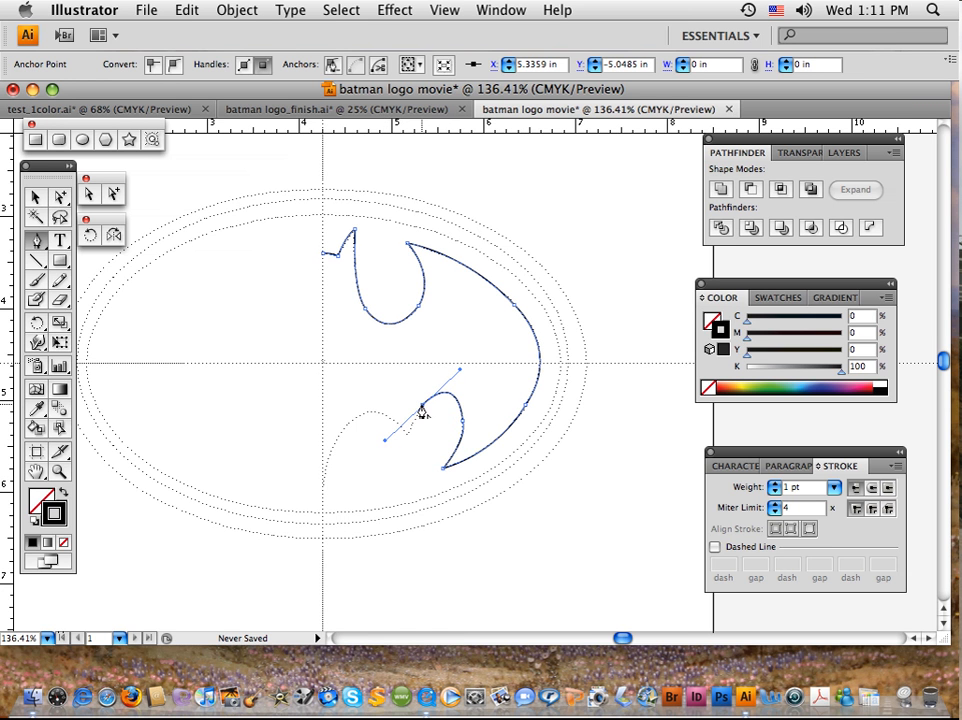
click(422, 407)
drag(406, 435, 402, 452)
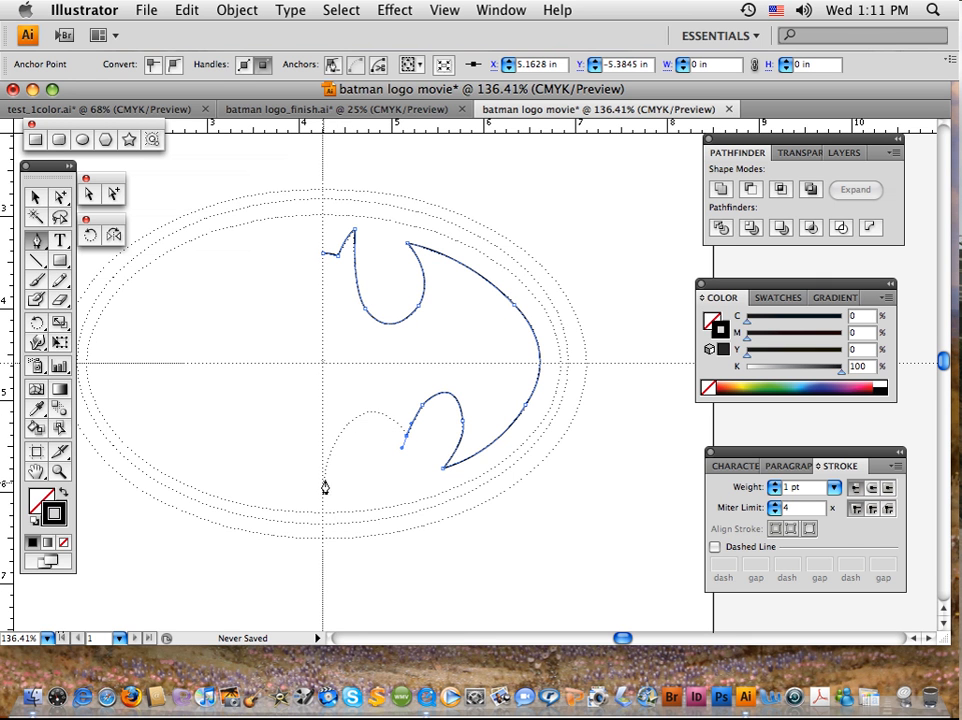
click(406, 442)
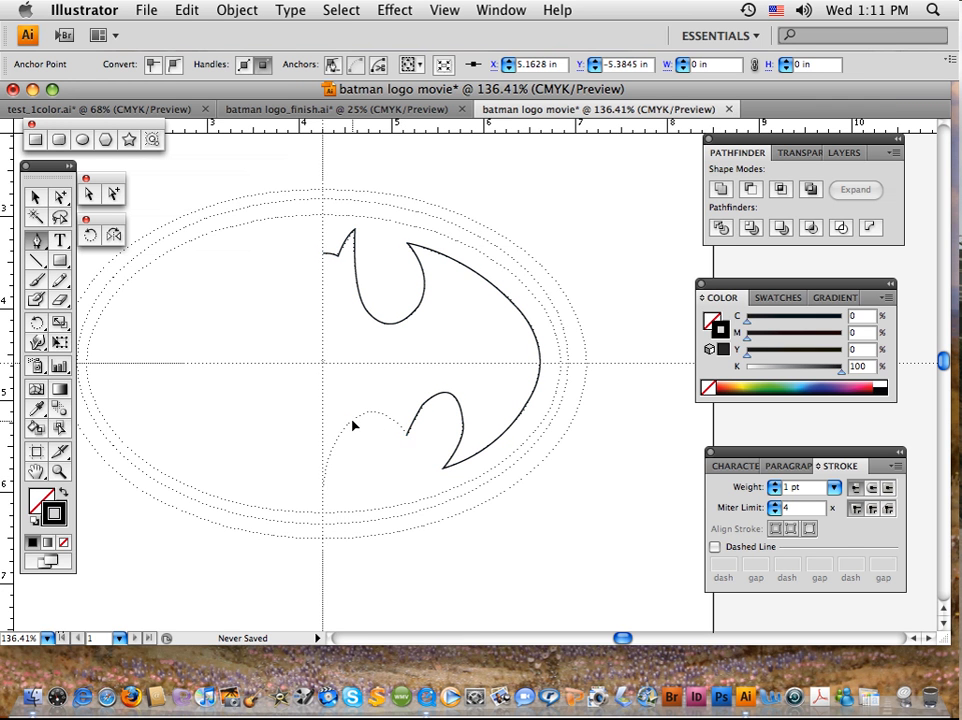
Trace the inner lower scallop to the tail point on the center guide and close the path at its starting point.
drag(354, 423, 319, 447)
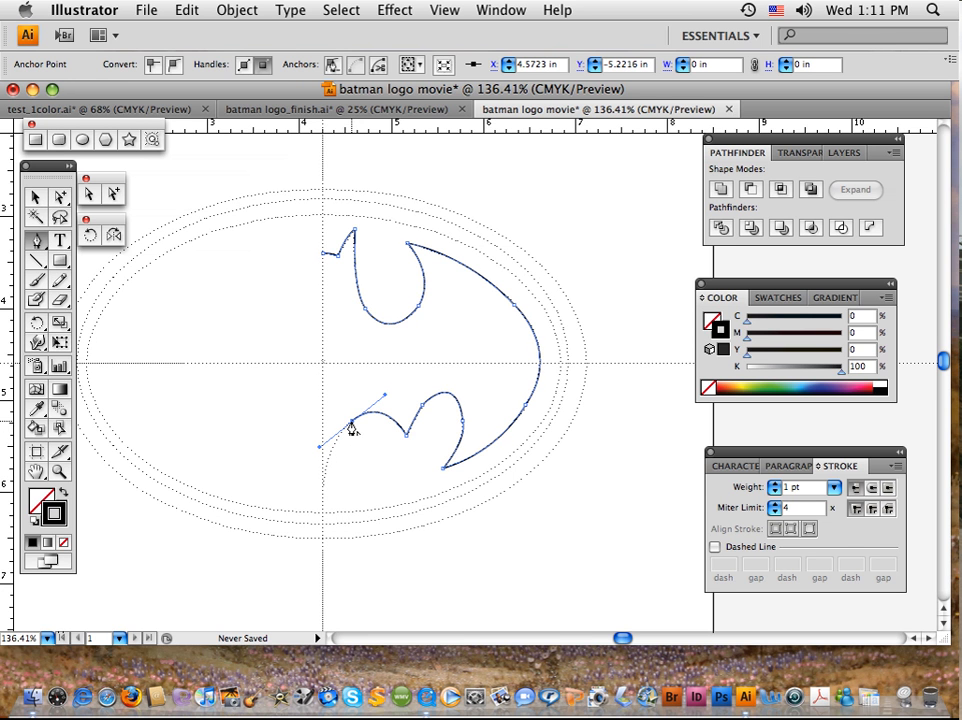
click(351, 421)
drag(322, 494, 322, 530)
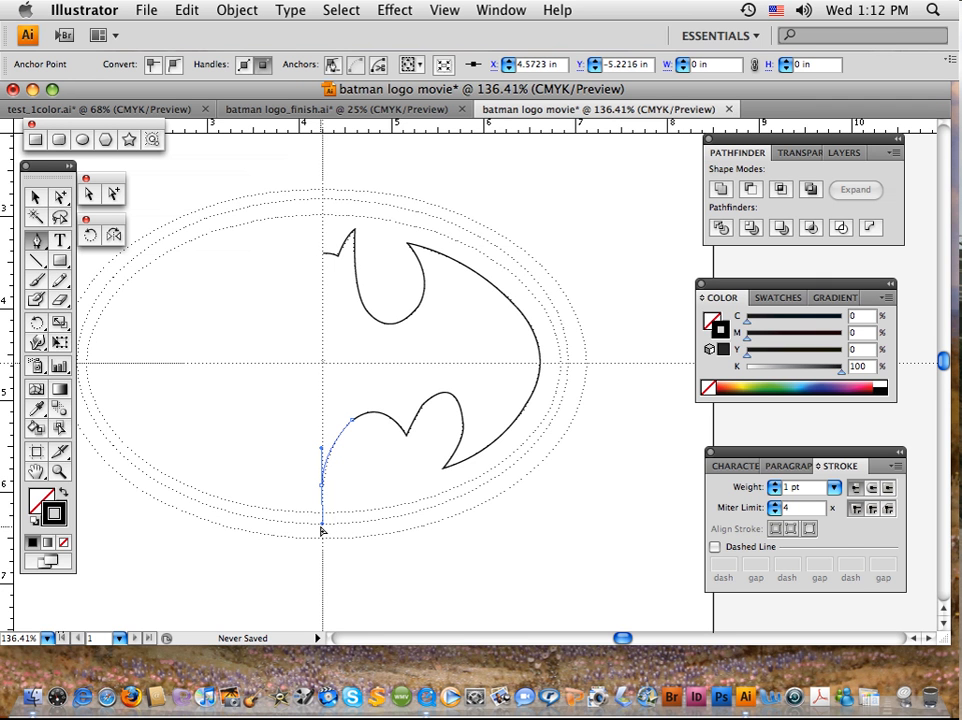
drag(322, 530, 322, 522)
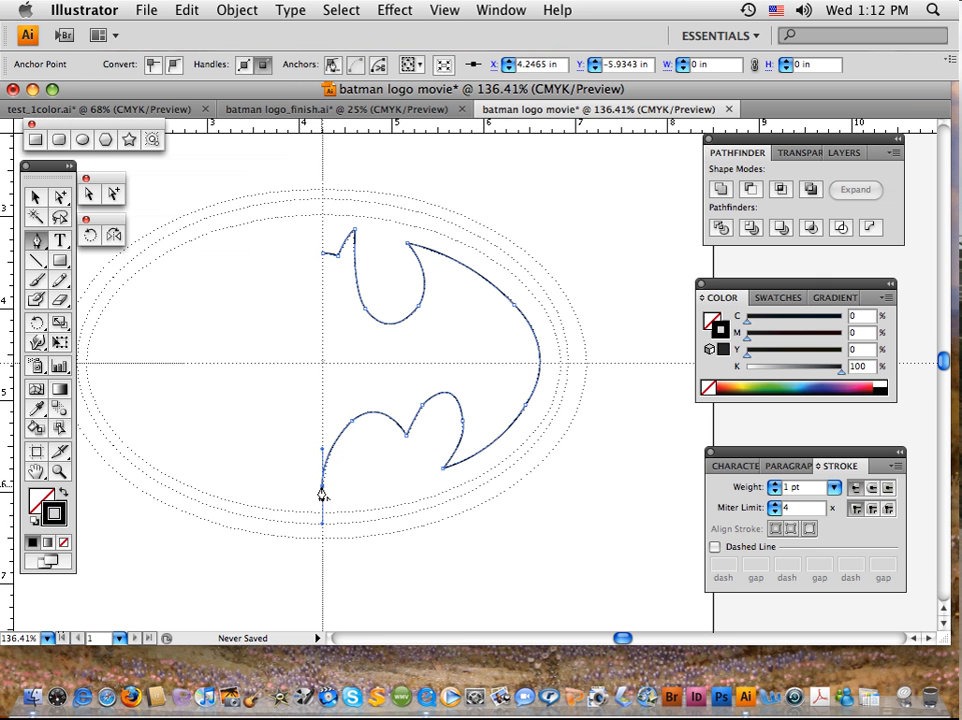
click(321, 491)
click(322, 255)
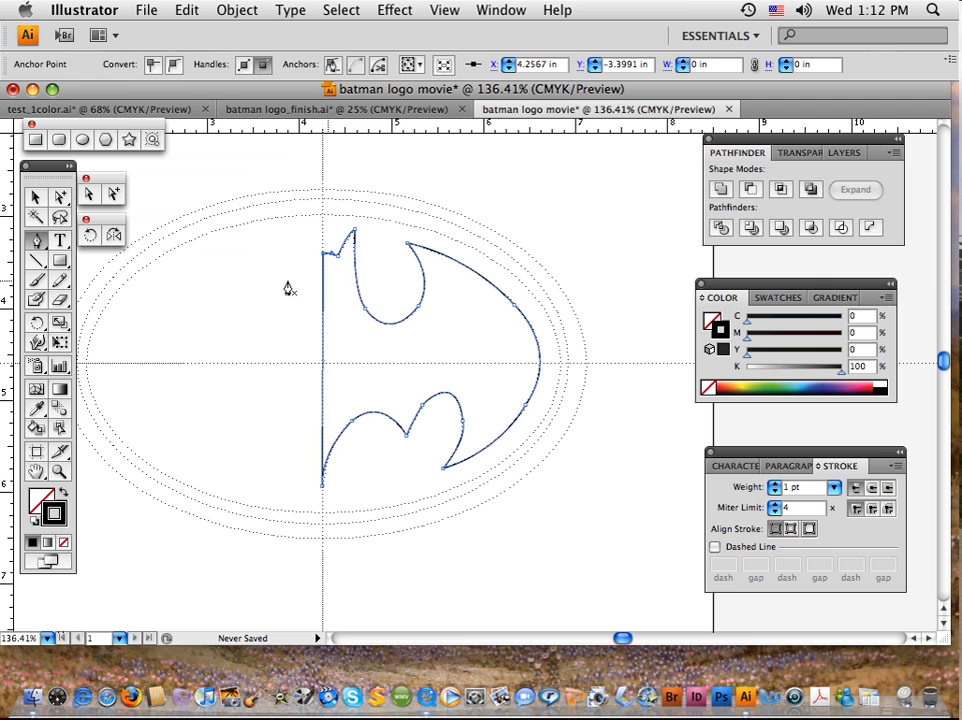
Swap the half-bat's fill and stroke to give it a black fill with no stroke, and deselect it.
click(35, 197)
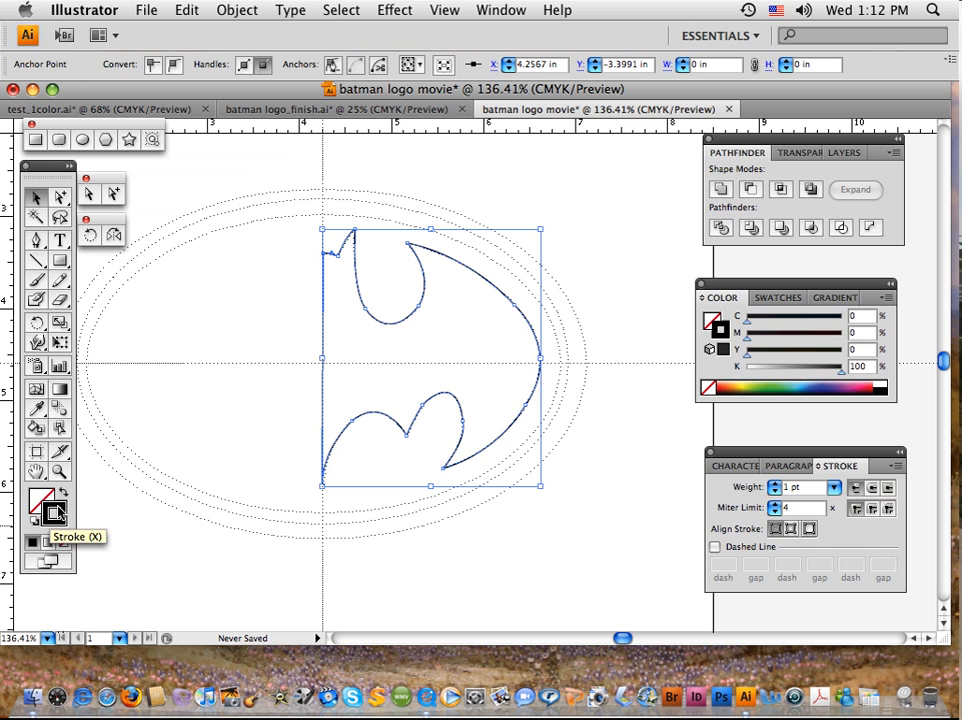
click(63, 495)
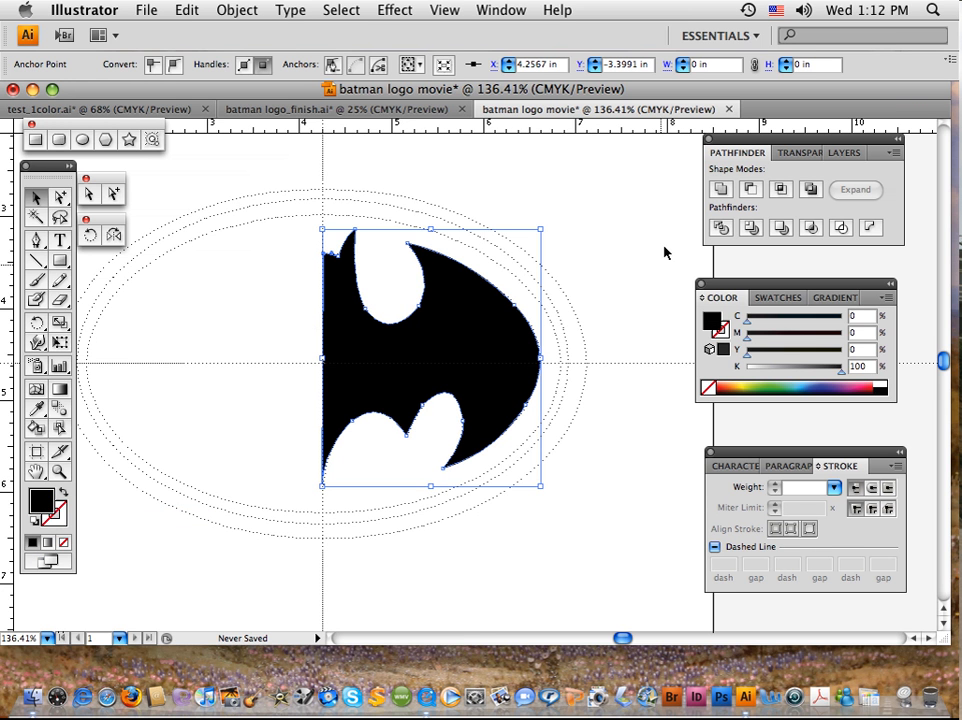
click(601, 234)
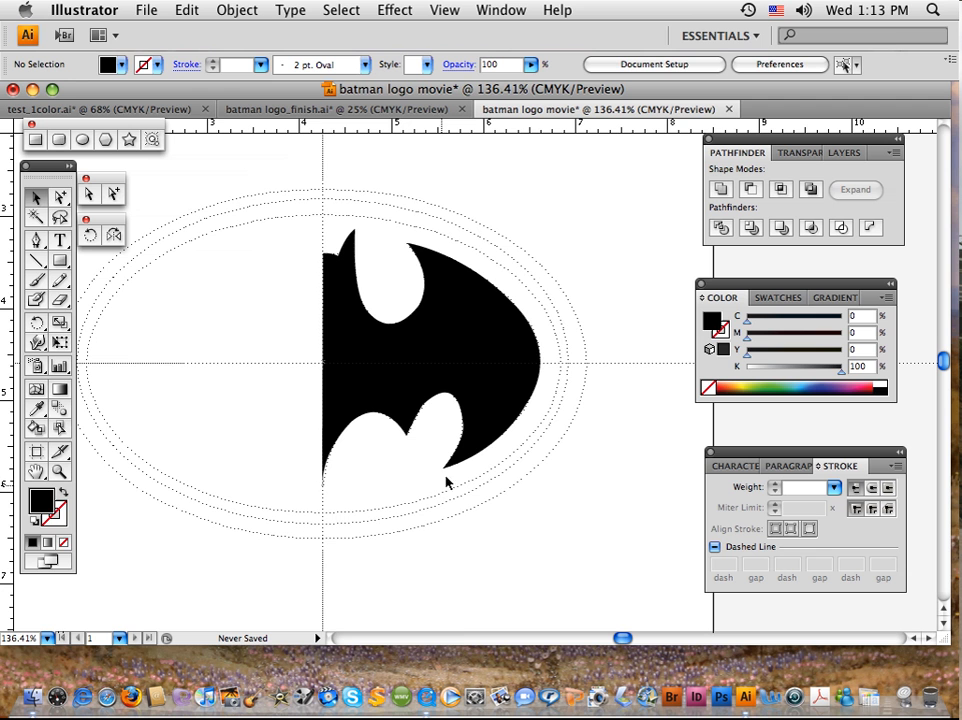
Reflect a copy of the black half-bat across the vertical axis at the center guide, and deselect it.
click(443, 354)
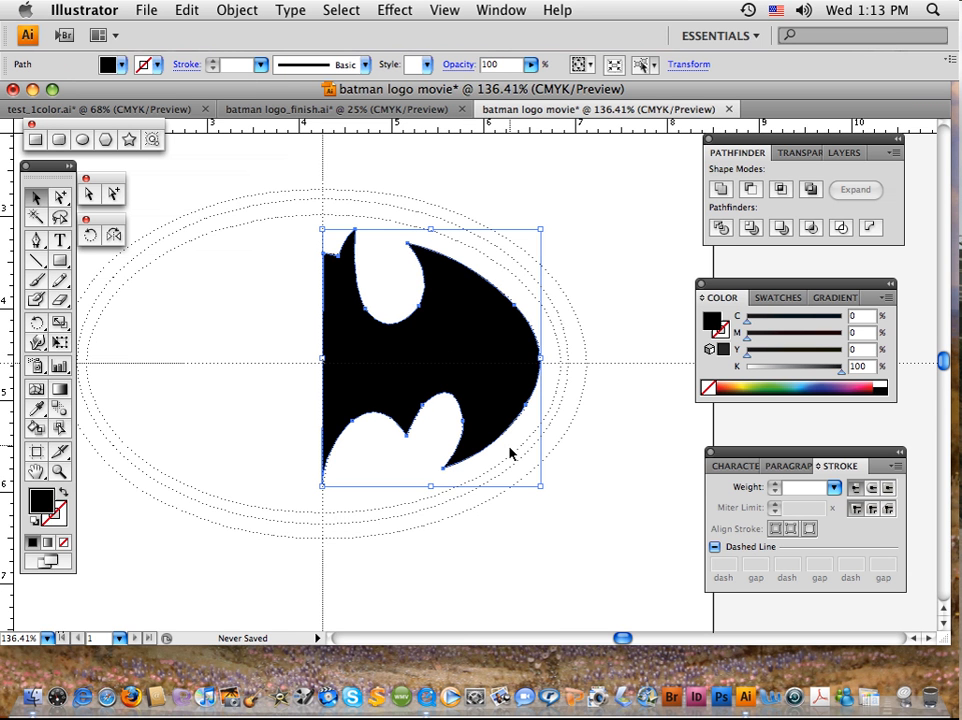
click(113, 236)
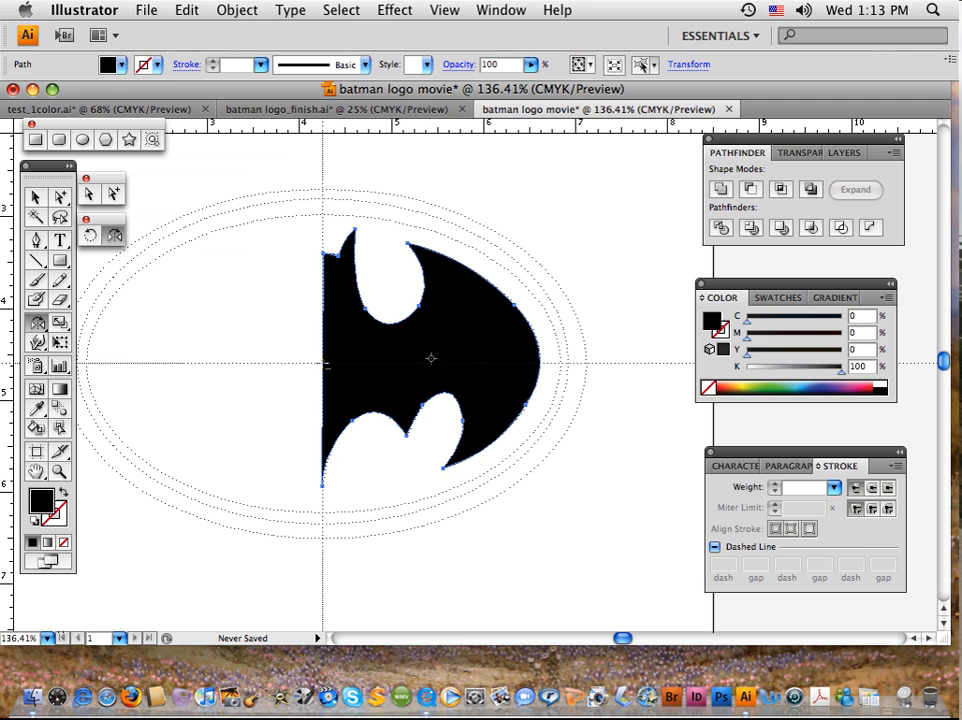
alt+click(324, 364)
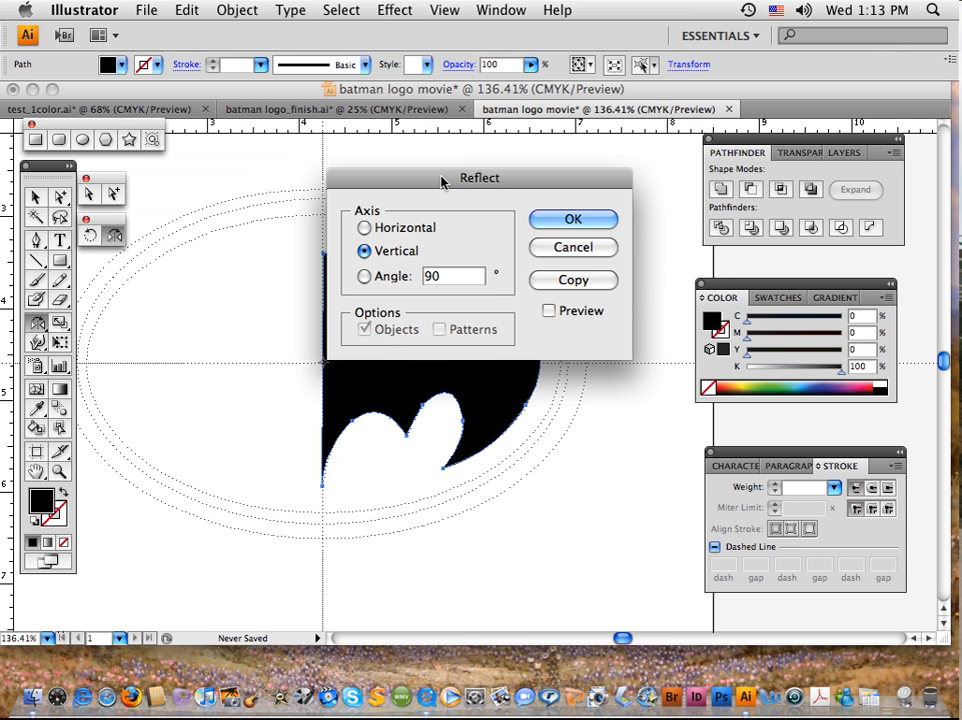
drag(440, 182, 511, 159)
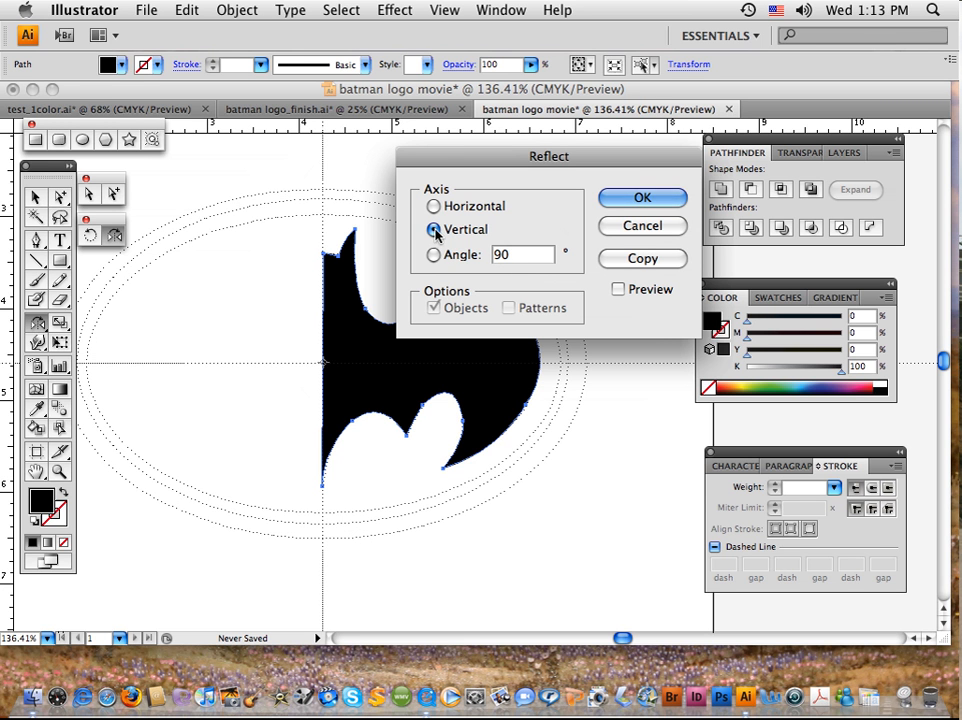
click(614, 260)
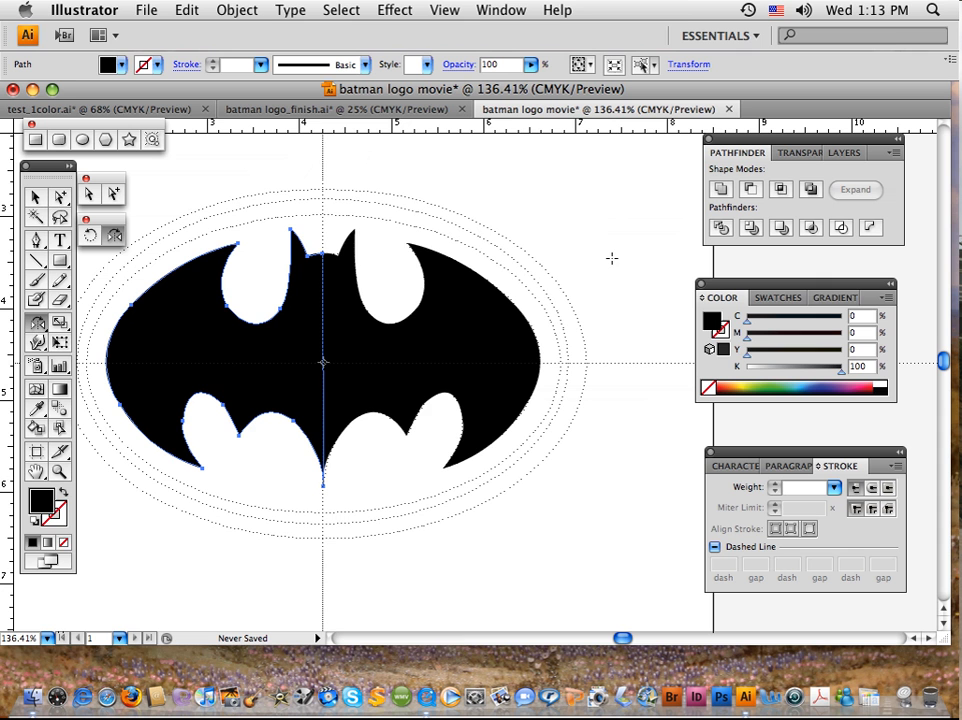
click(35, 197)
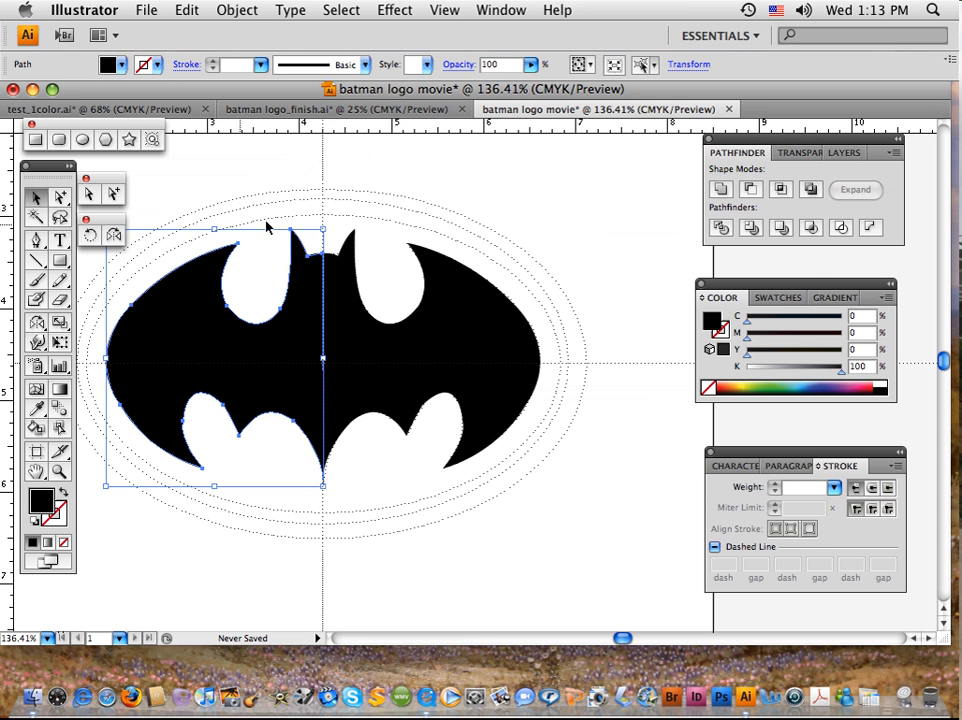
click(289, 210)
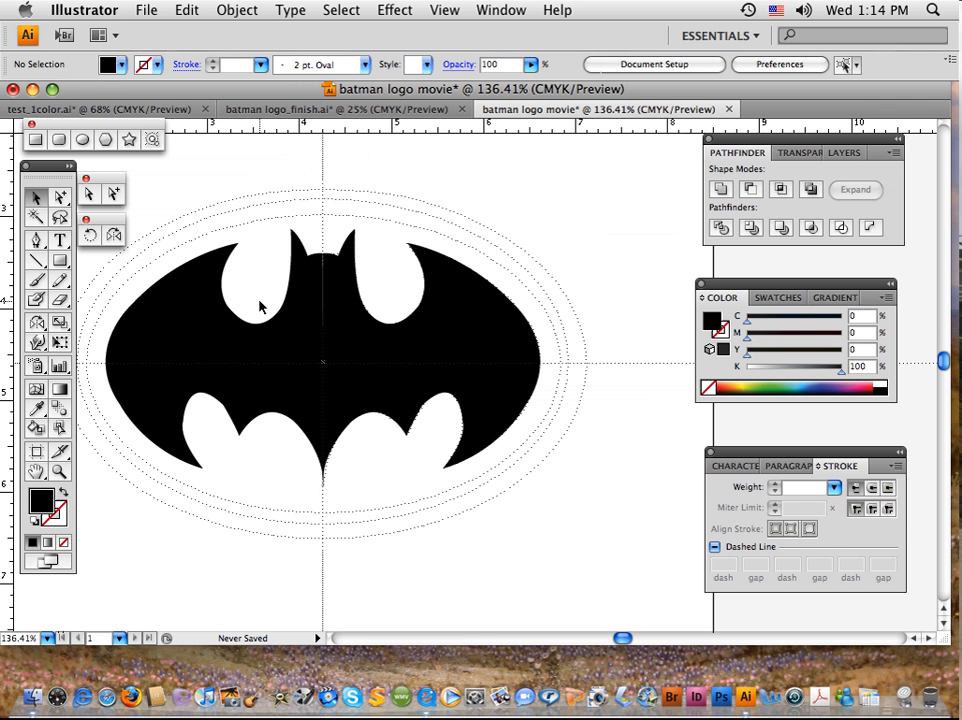
Select both bat halves, unite them with Pathfinder, and check the merged shape along the center seam.
drag(266, 272, 385, 298)
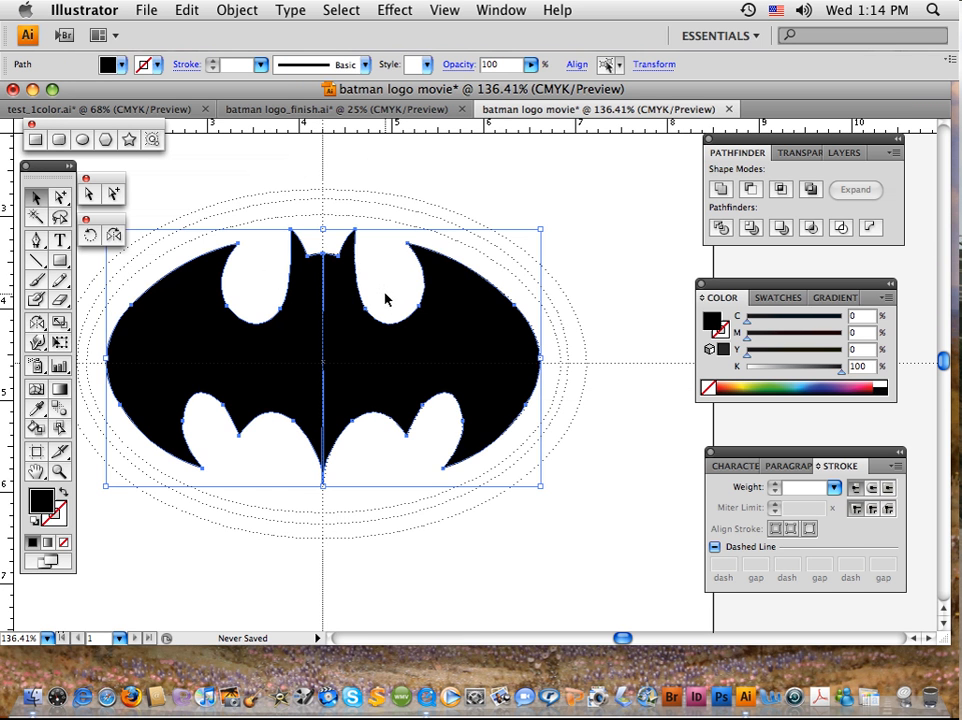
click(720, 193)
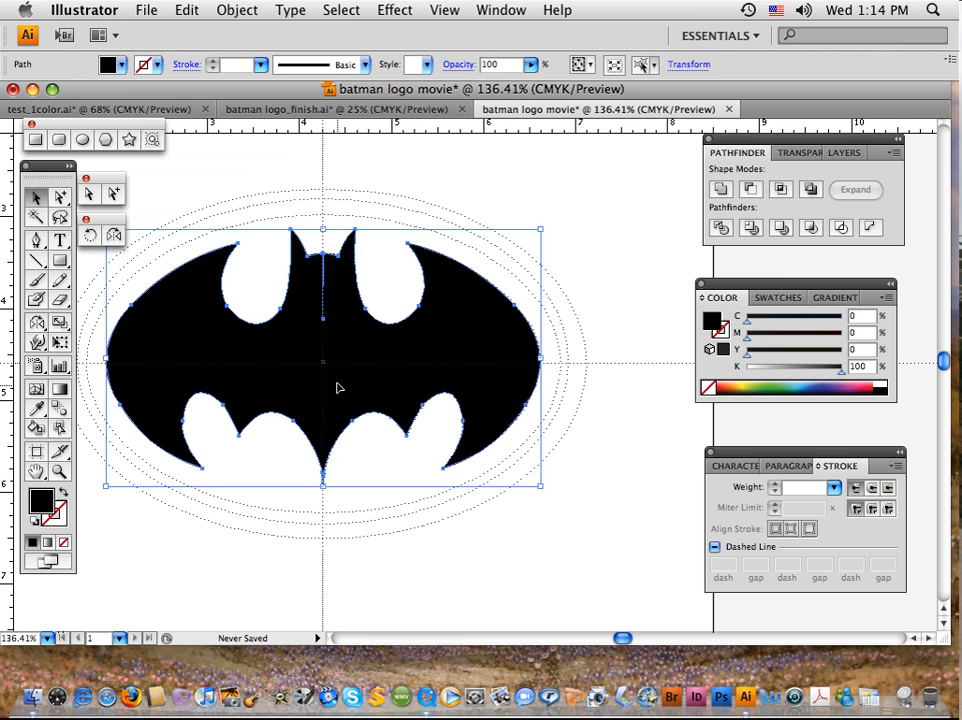
click(268, 180)
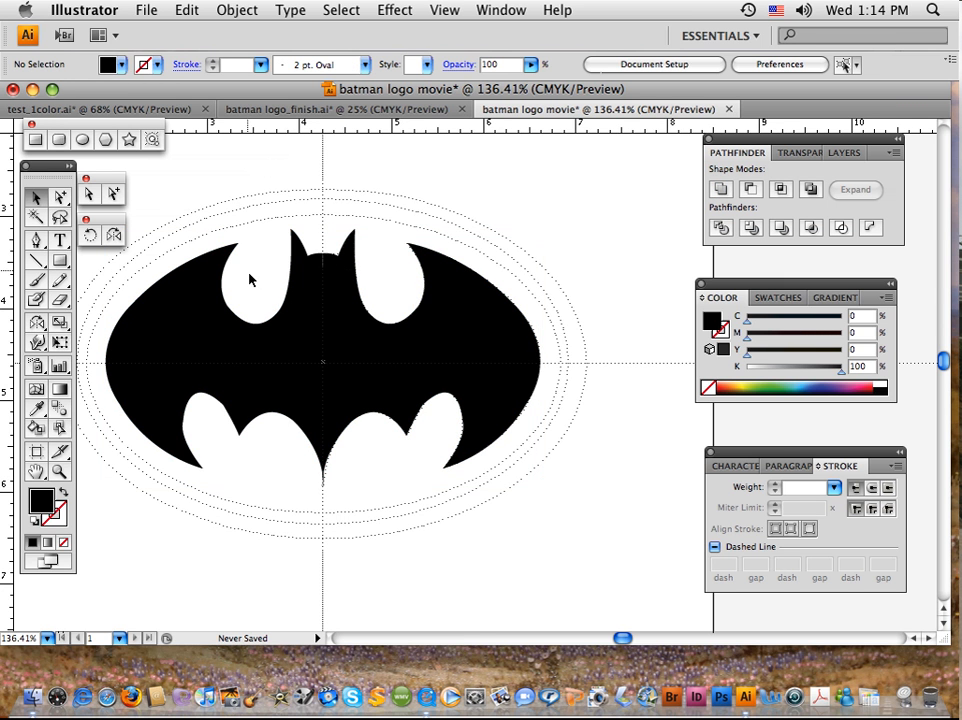
click(287, 354)
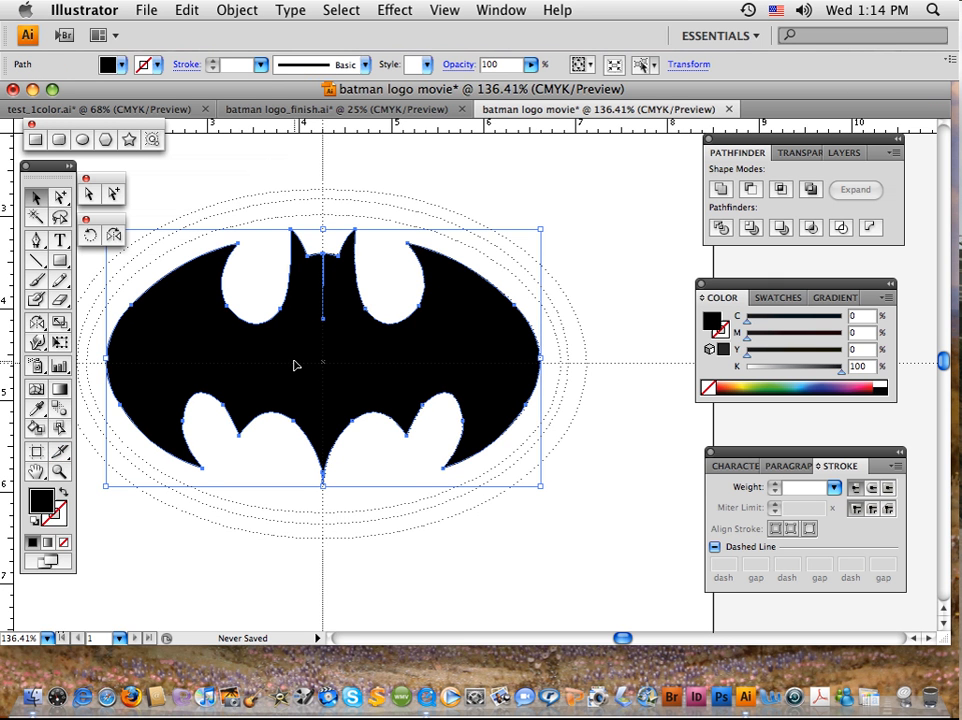
click(238, 175)
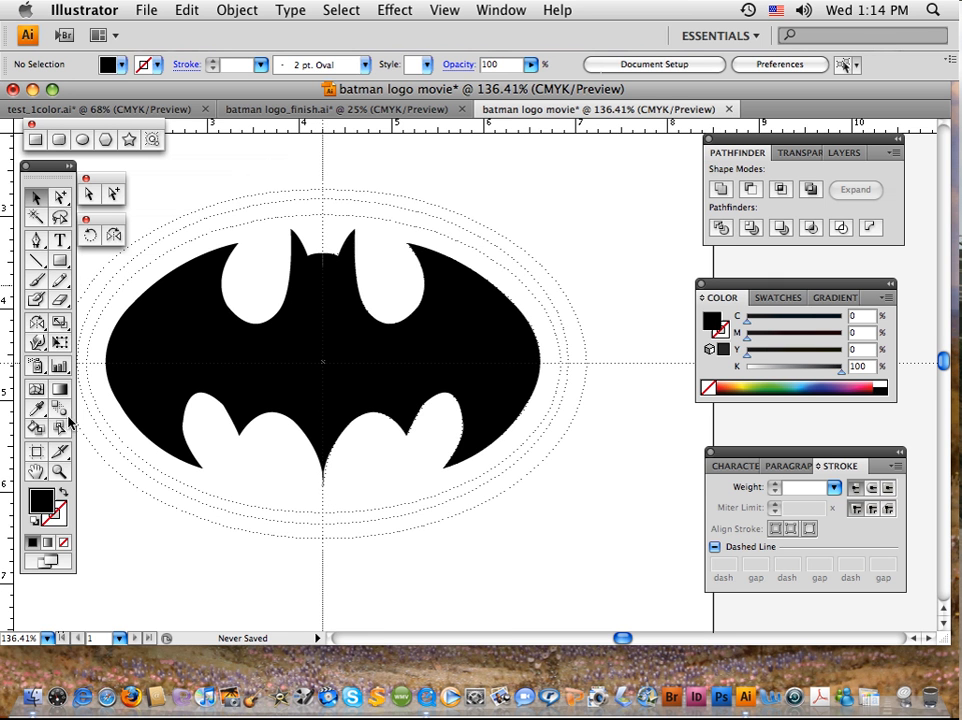
Draw a closed six- or seven-sided black patch with the Pen tool over the center seam, from the head to mid-body.
click(36, 242)
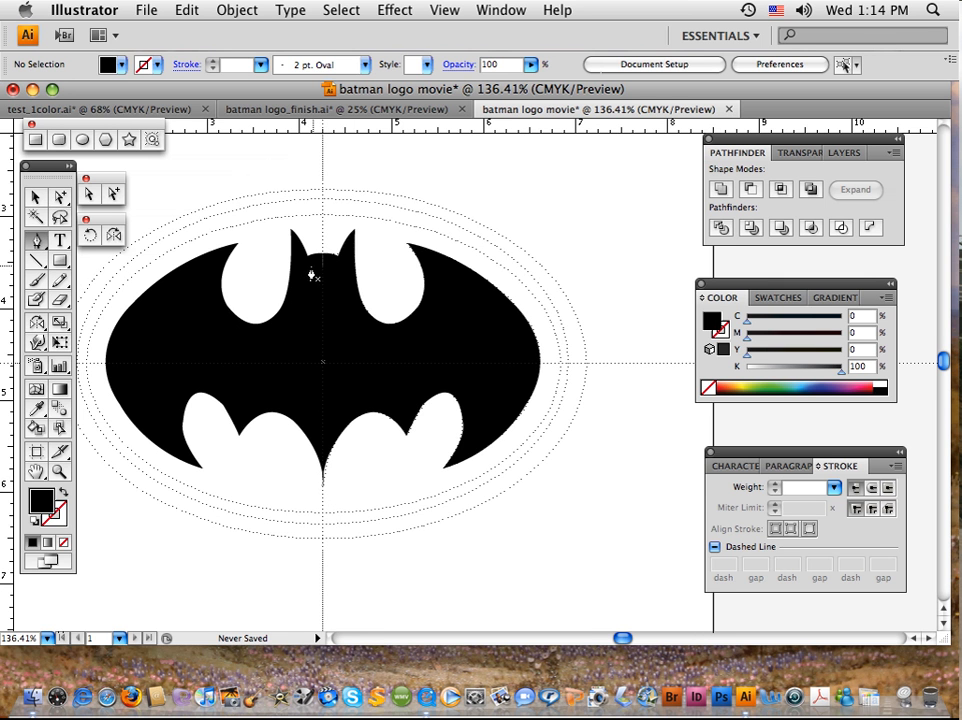
click(304, 265)
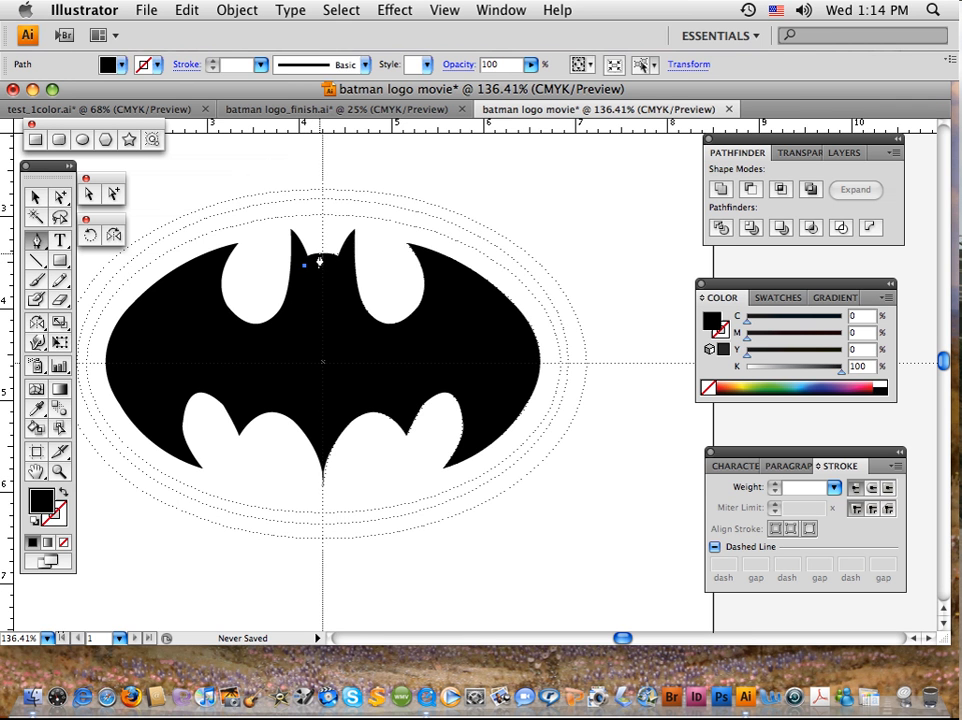
drag(318, 262, 323, 263)
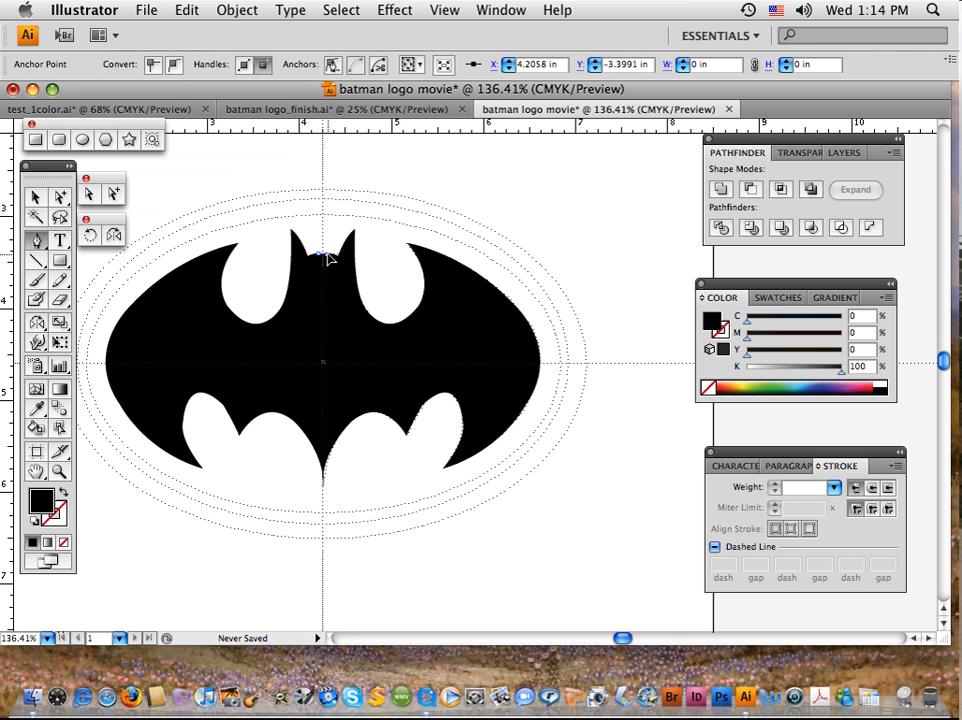
click(343, 305)
click(335, 387)
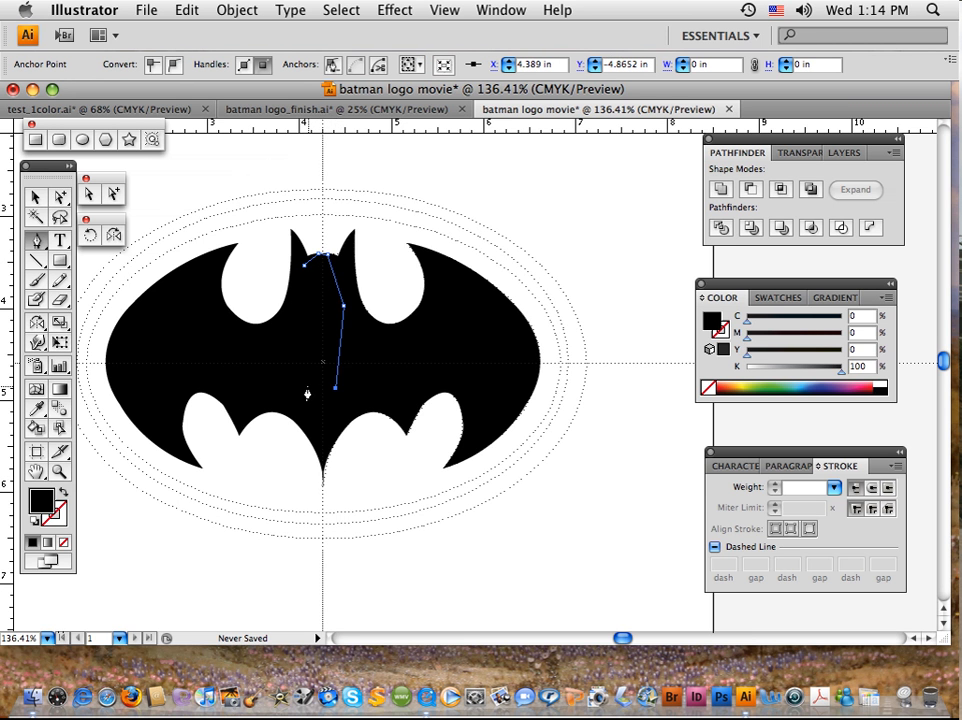
click(306, 385)
click(298, 304)
click(304, 265)
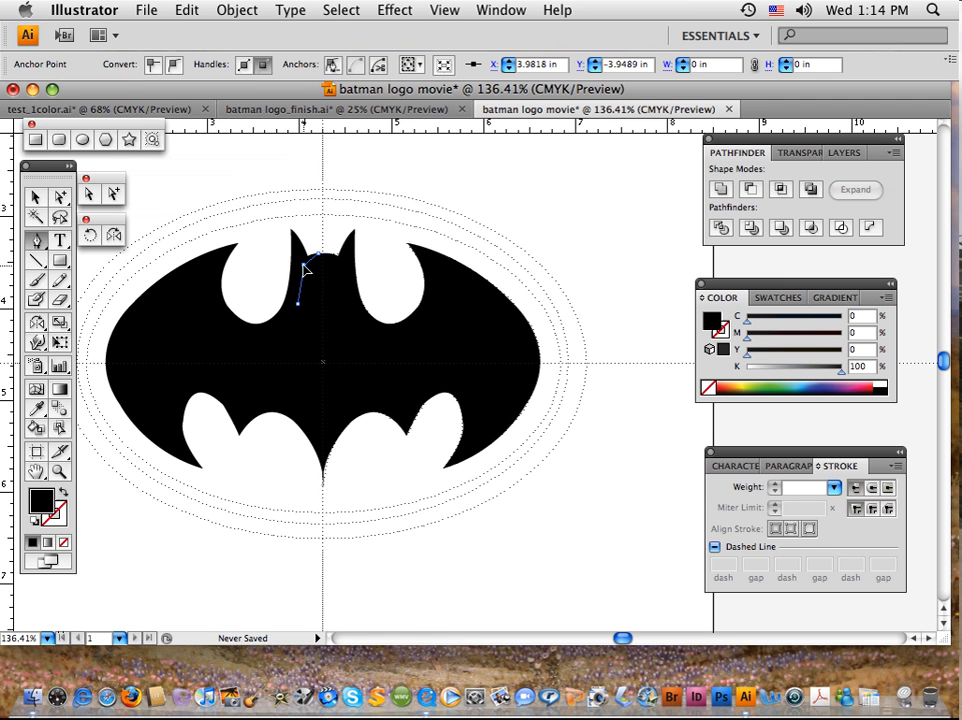
Select the center patch with the bat, hide the bounding box, and unite them into one shape.
click(35, 197)
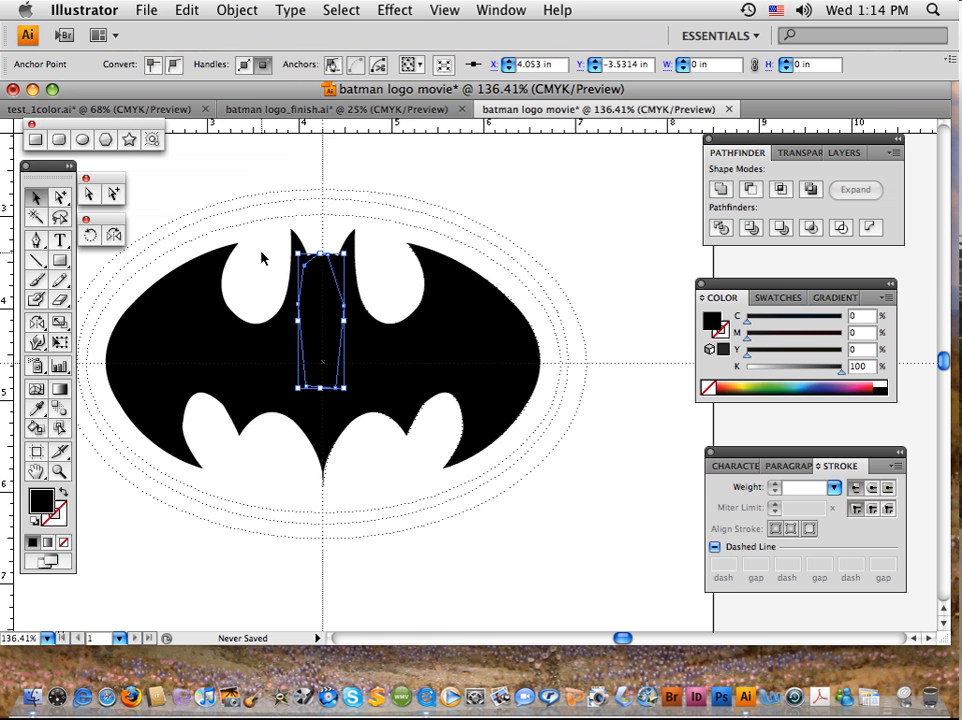
drag(261, 253, 370, 316)
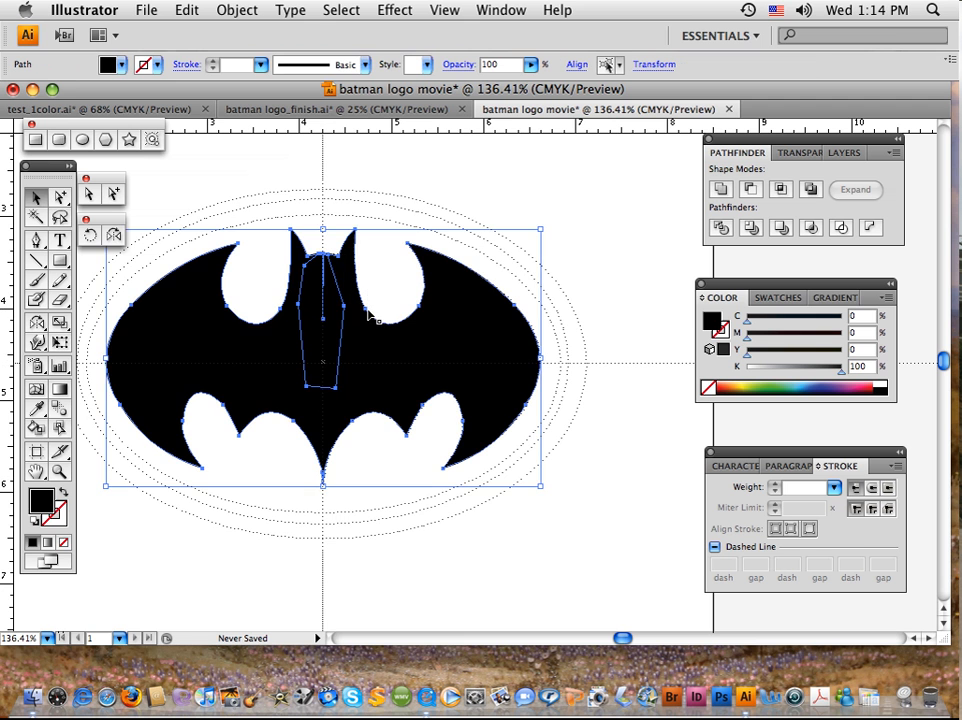
key(super+shift+b)
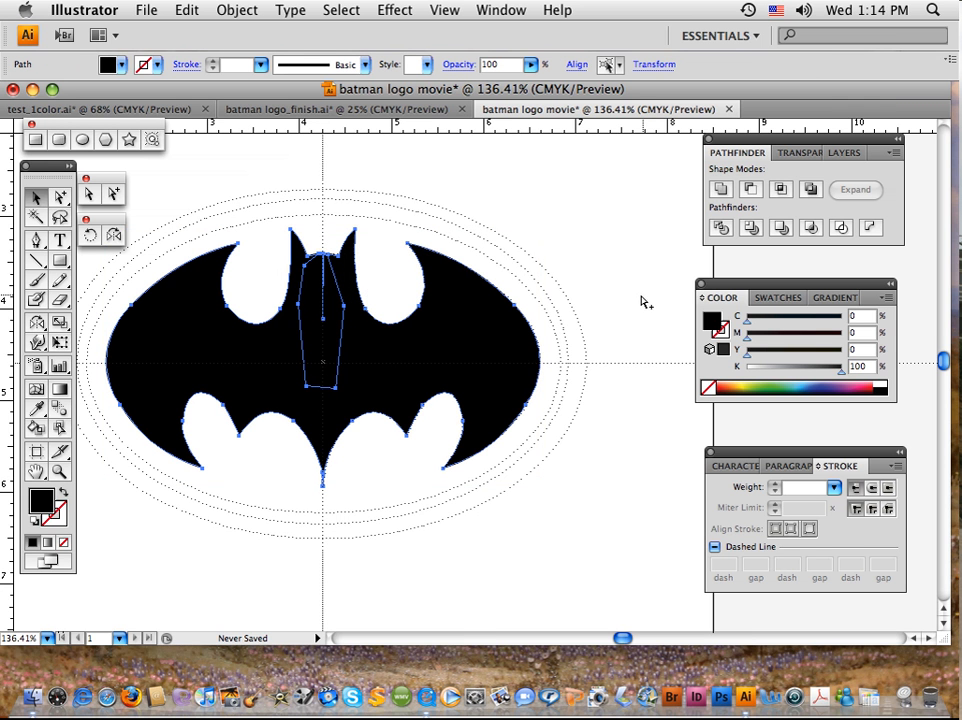
click(720, 190)
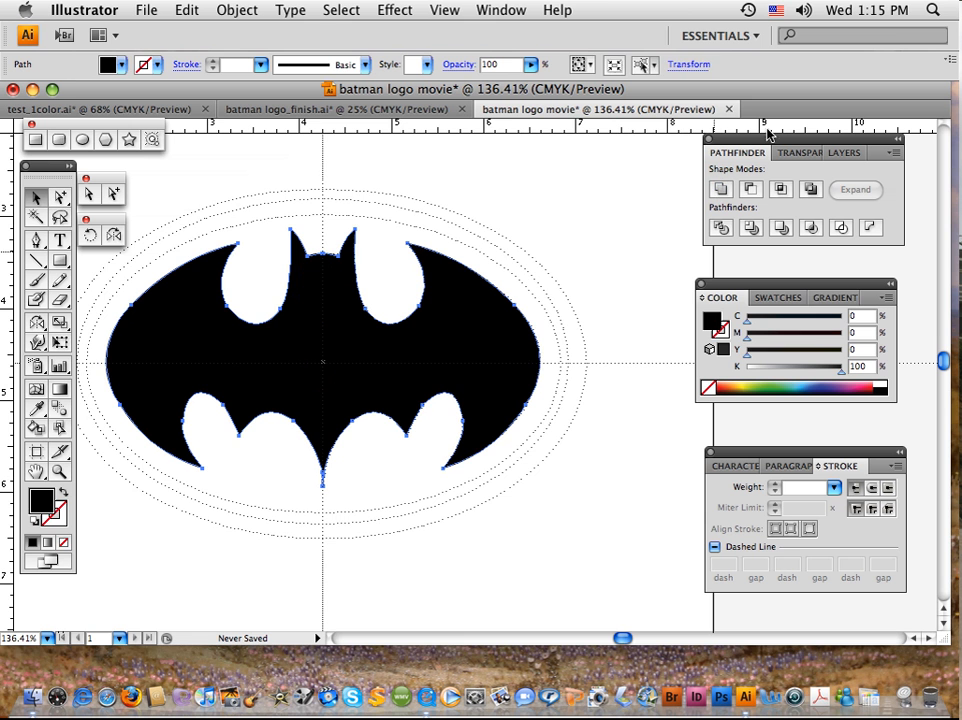
click(430, 220)
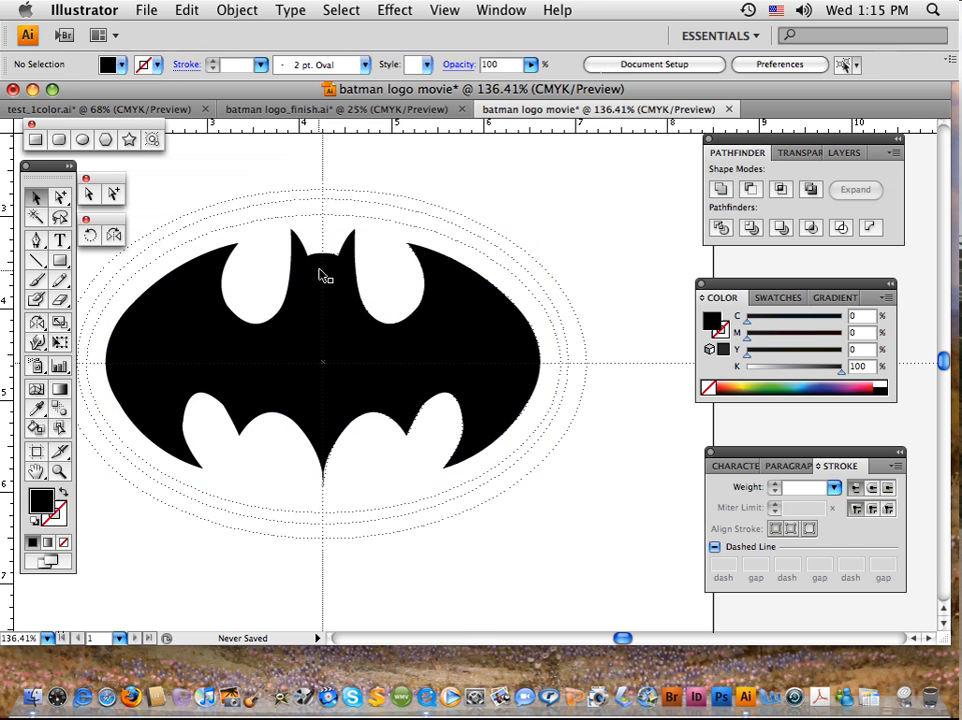
Select the bat and show its tail tip at 1400% in Outline view.
click(330, 314)
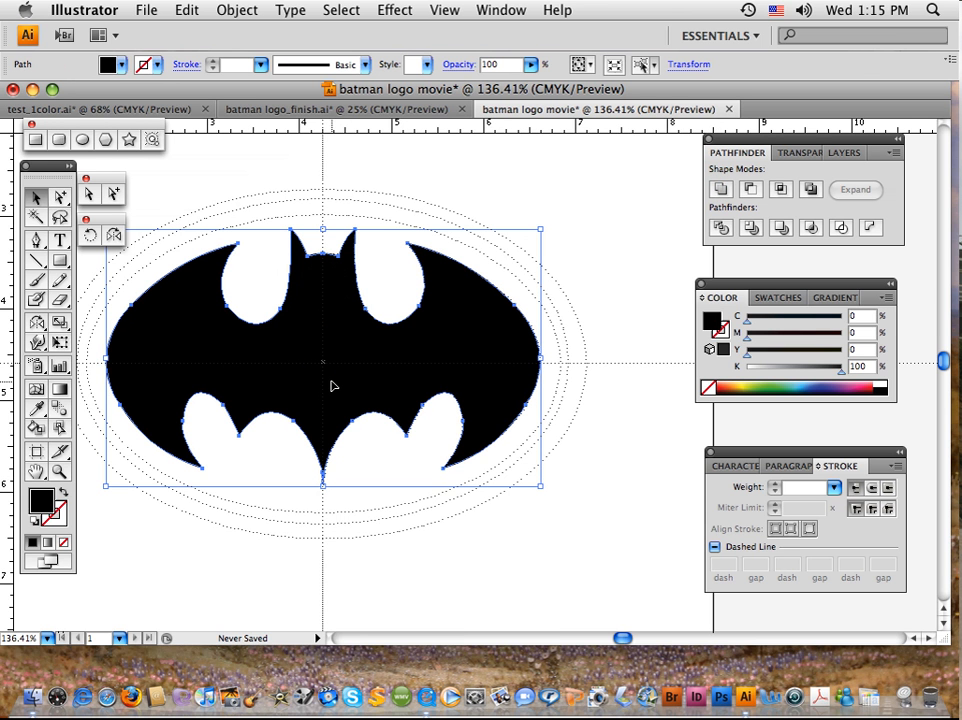
click(60, 473)
click(307, 462)
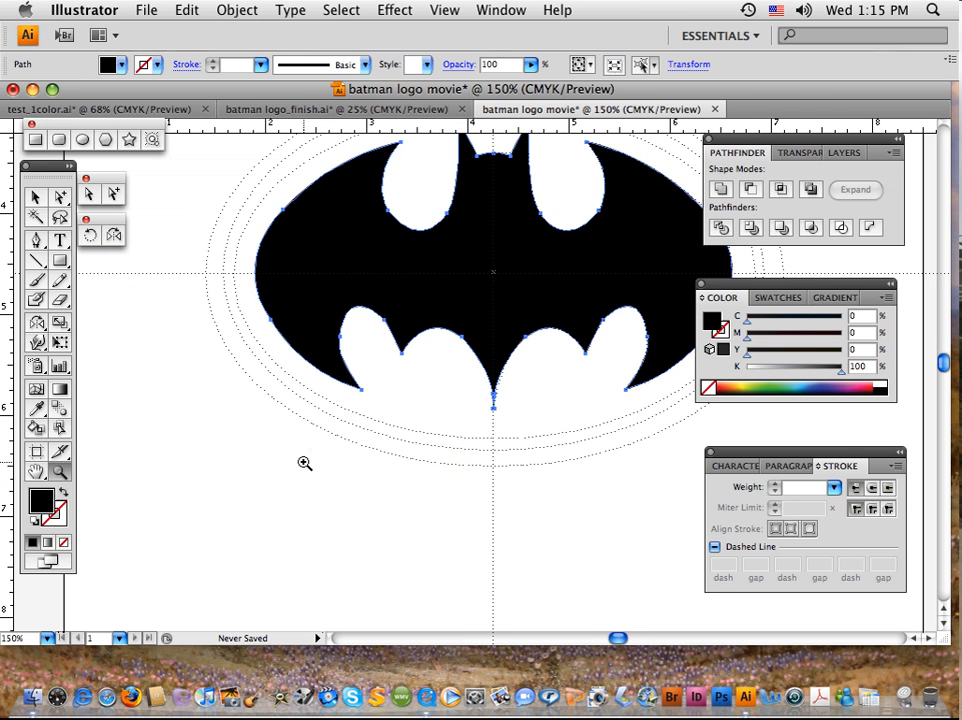
drag(469, 381, 534, 434)
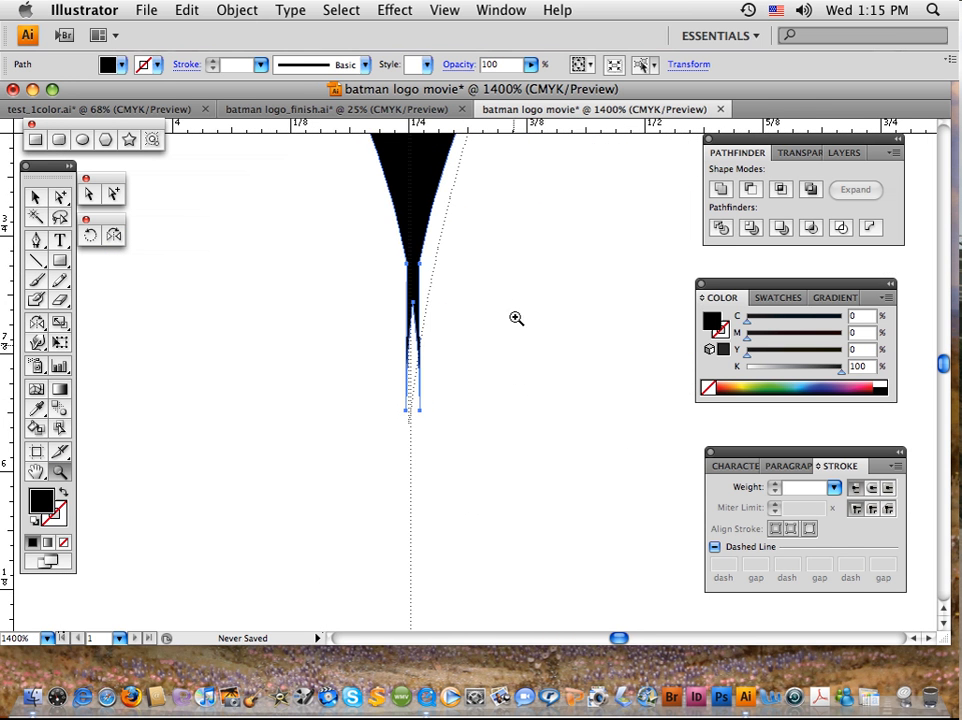
drag(521, 338, 498, 360)
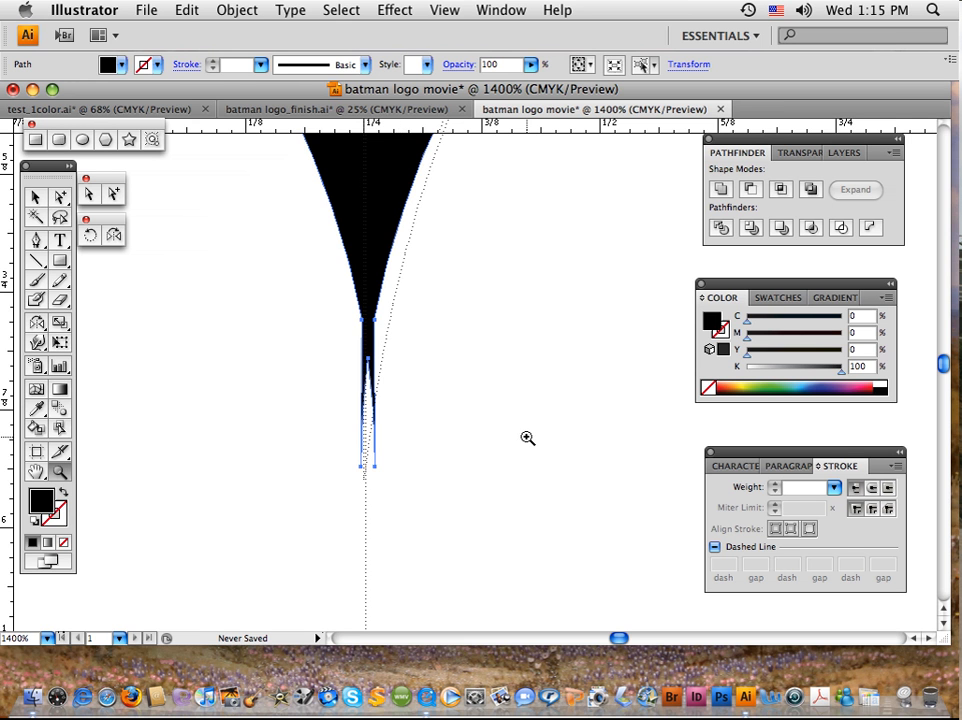
key(super)
key(super+y)
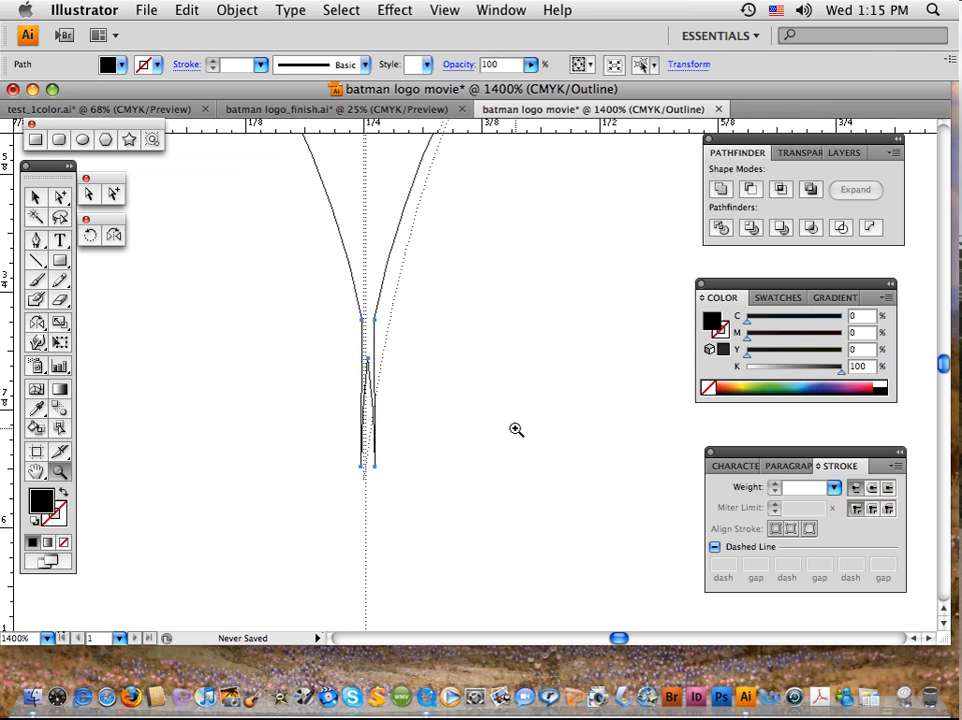
Select the bat's outline near the tail with Direct Selection and detach the Pen tool group as a floating palette.
click(88, 199)
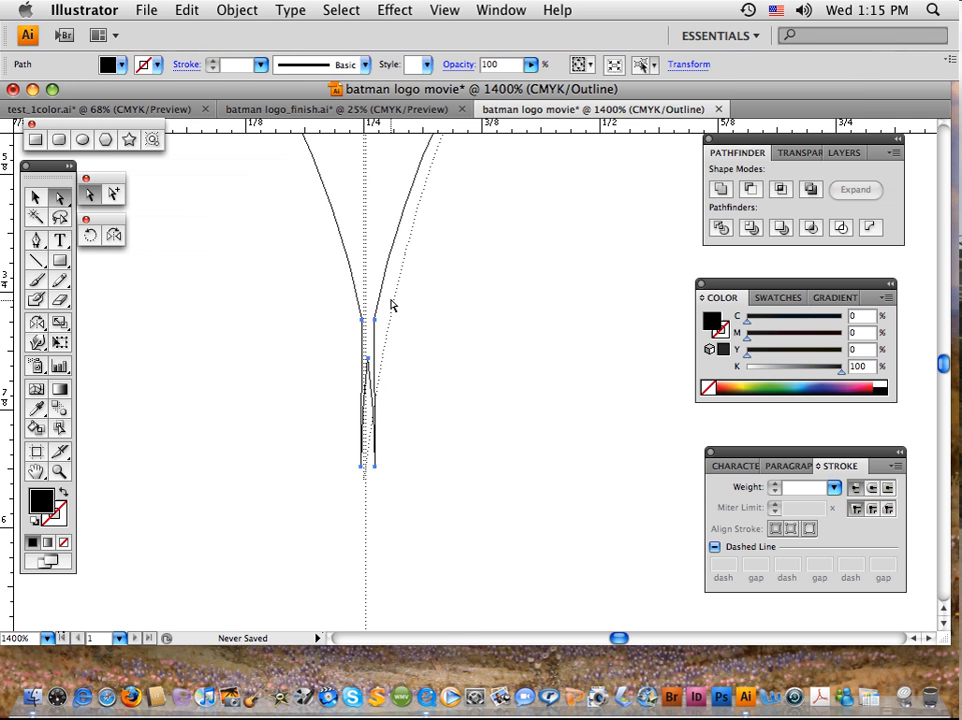
click(419, 273)
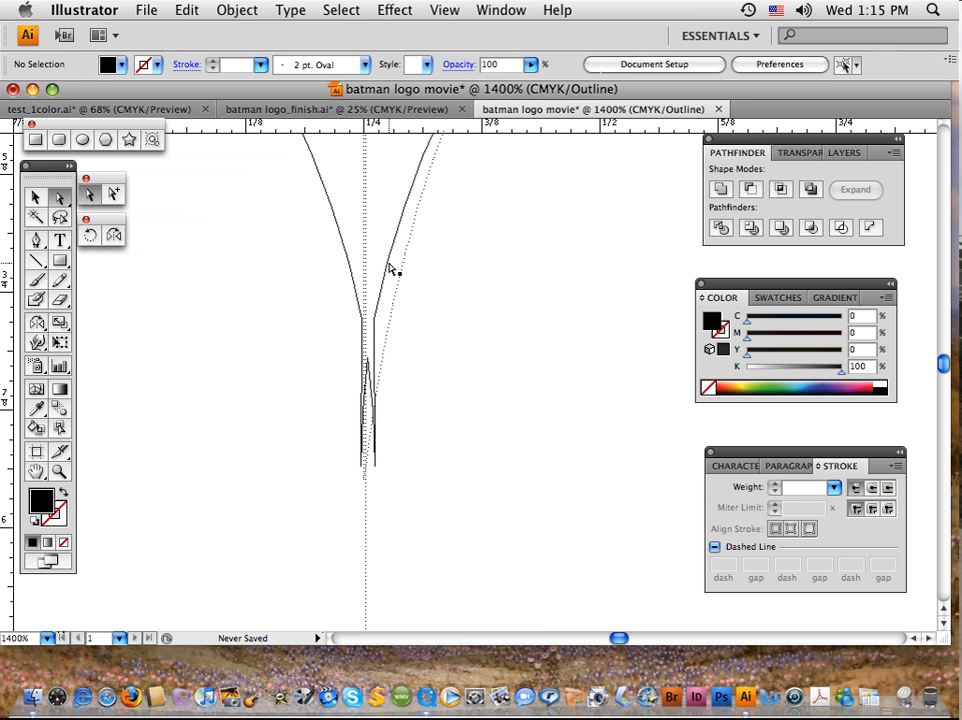
click(390, 270)
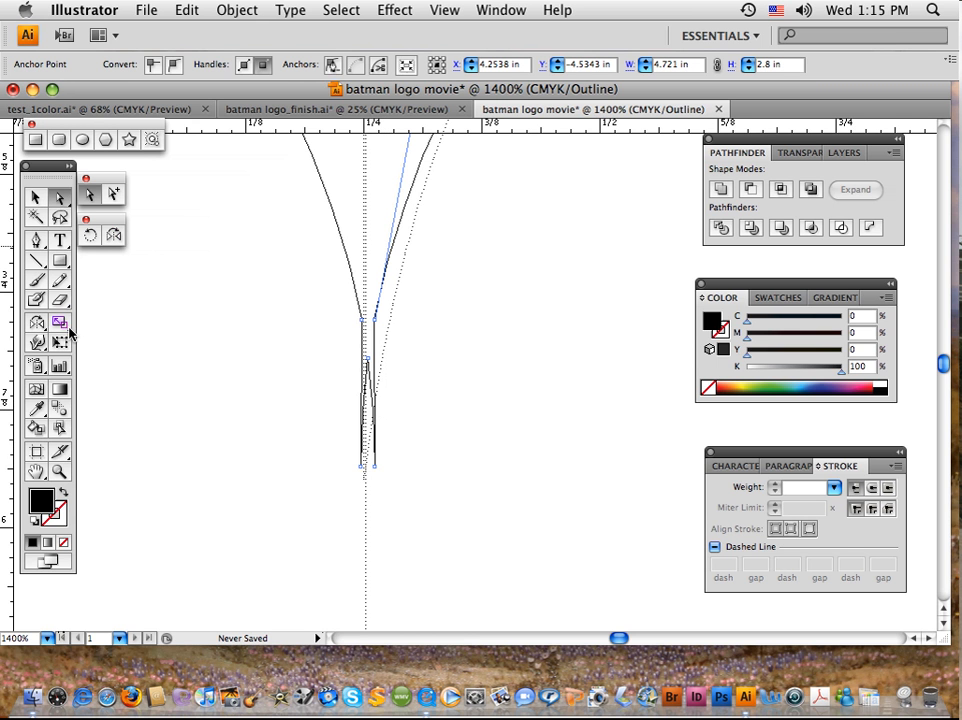
click(40, 245)
drag(44, 252, 242, 290)
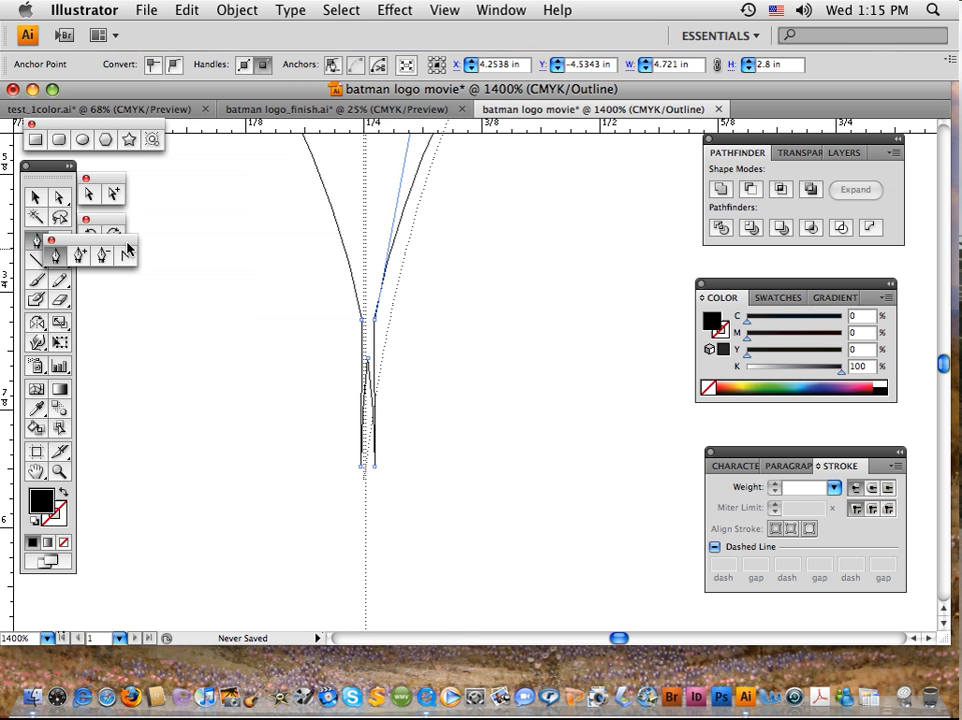
drag(126, 241, 250, 306)
Delete the stray anchor points below the tail, leaving only the two points where its side curves end.
click(227, 323)
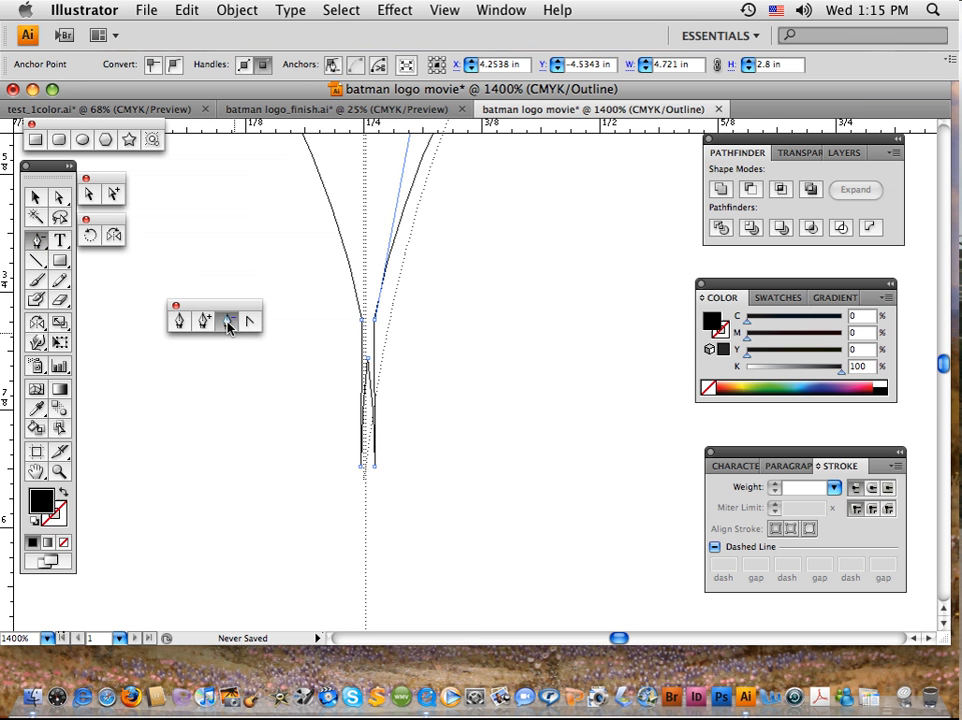
click(368, 364)
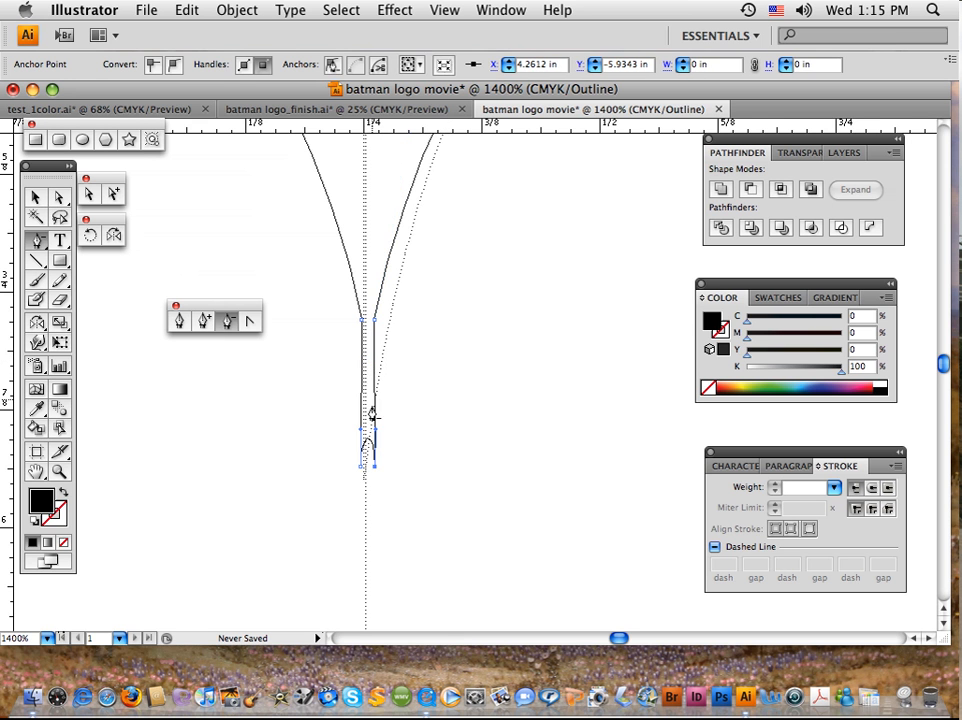
click(363, 471)
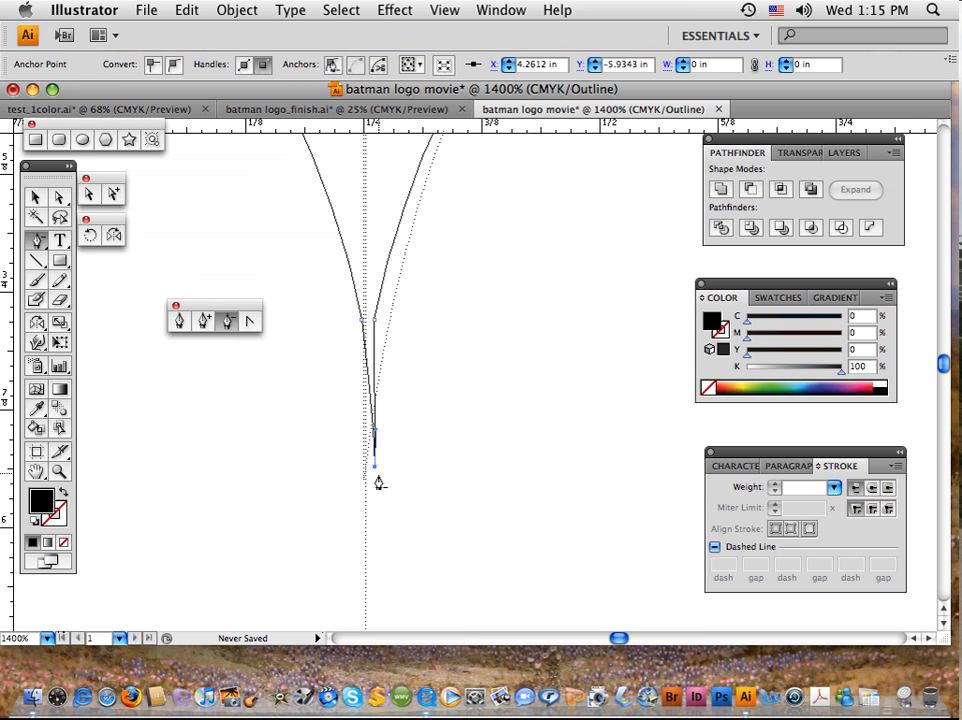
click(373, 469)
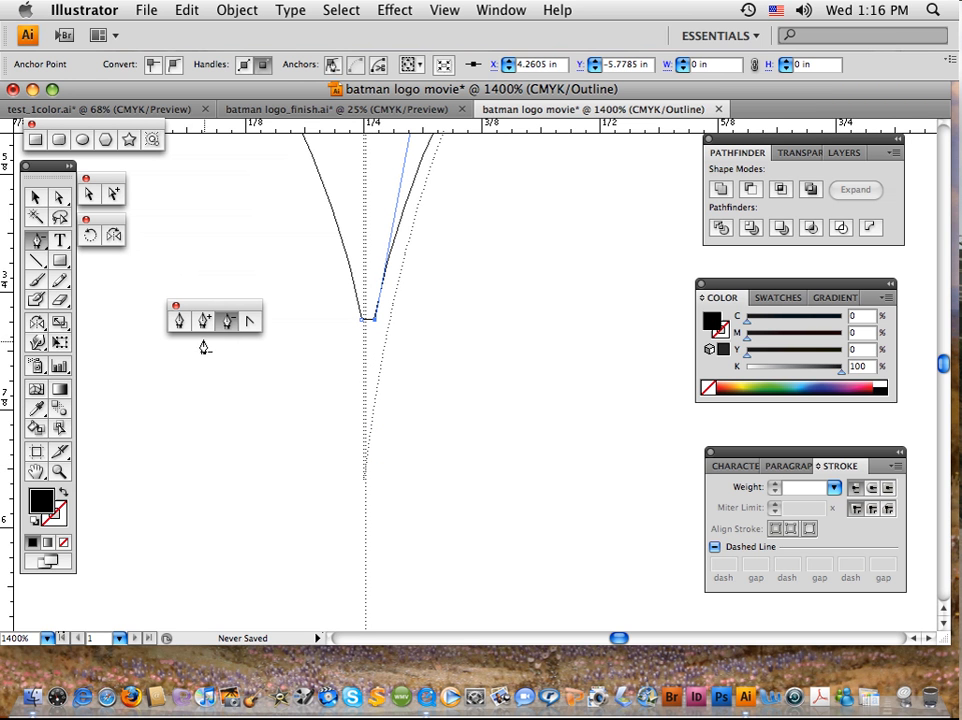
Move the two end points of the tail's side curves together onto the vertical center guide with Direct Selection, forming one sharp tip.
click(89, 193)
click(364, 324)
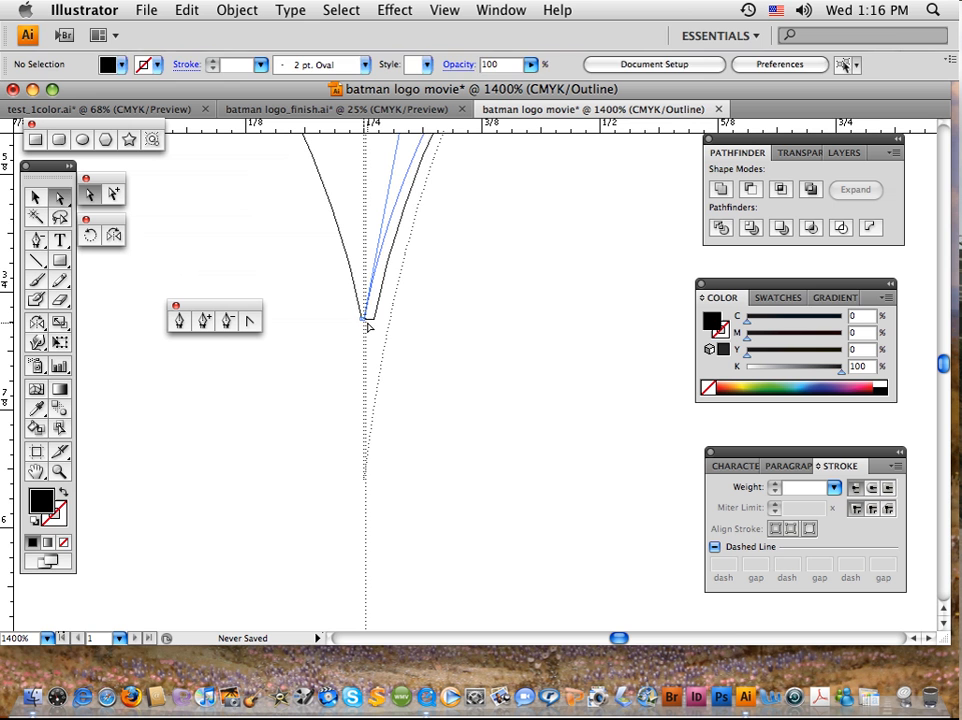
click(364, 322)
click(360, 325)
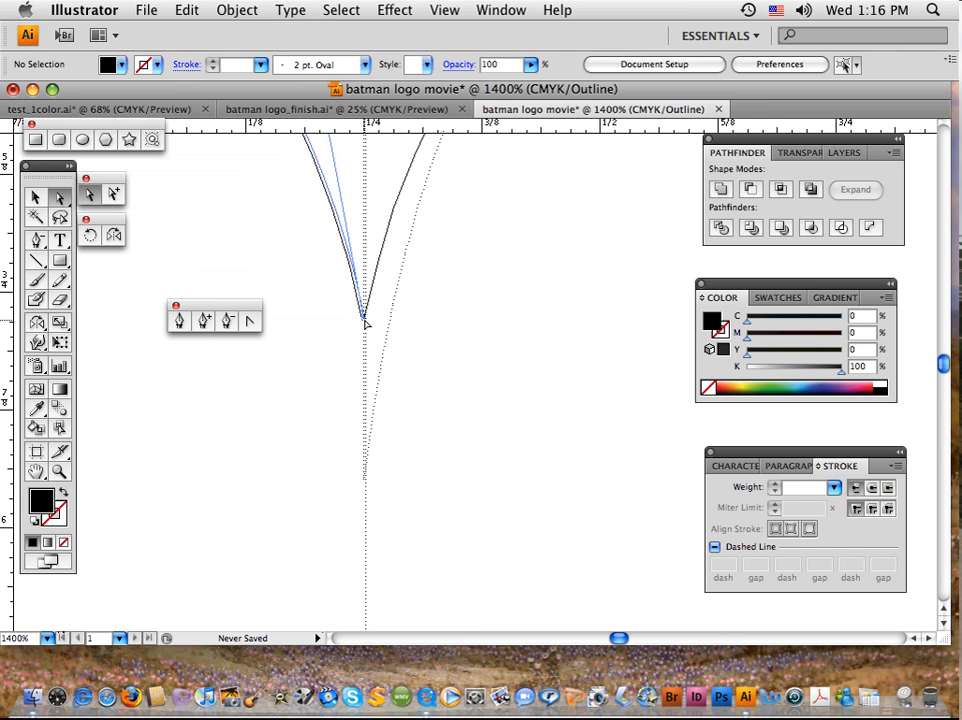
click(365, 320)
click(435, 261)
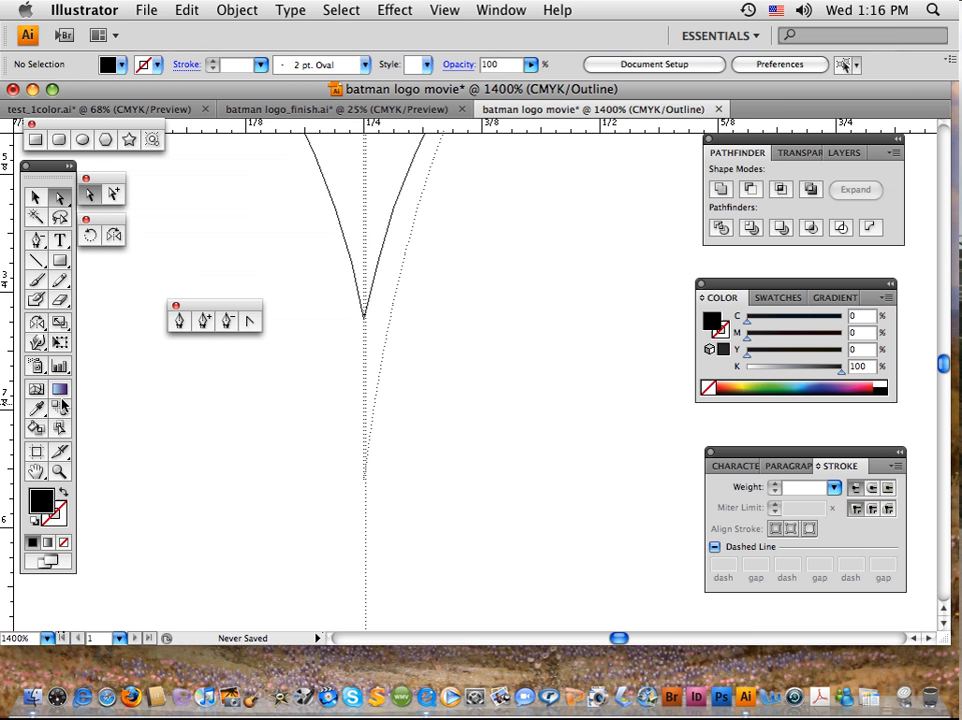
Show the whole logo enlarged in Preview view and place the Pen tool palette below the other small floating palettes.
key(super+0)
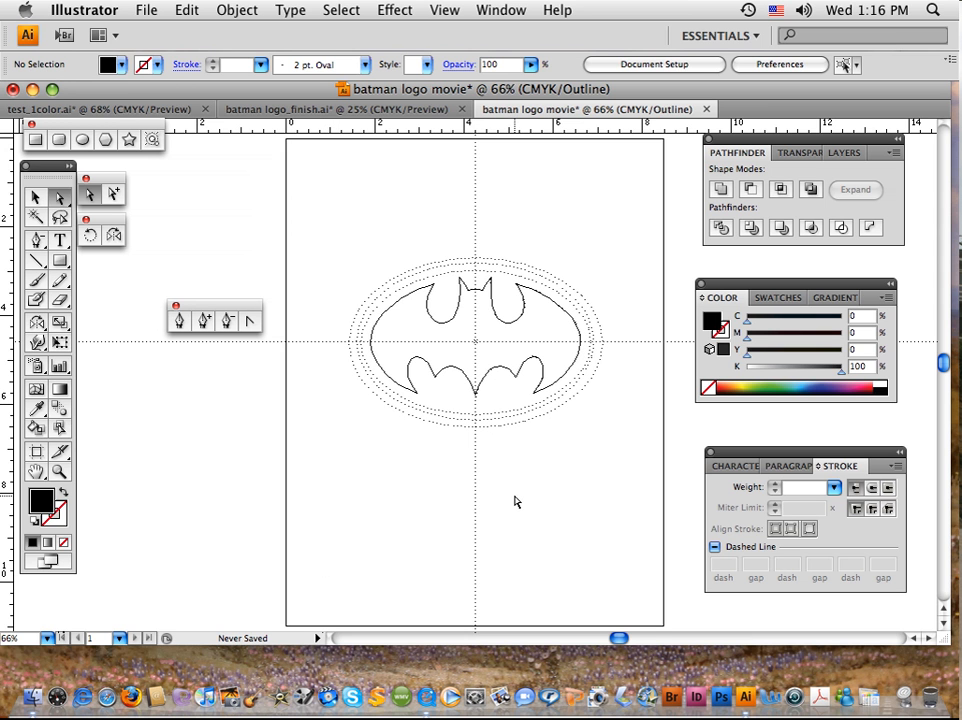
key(super+y)
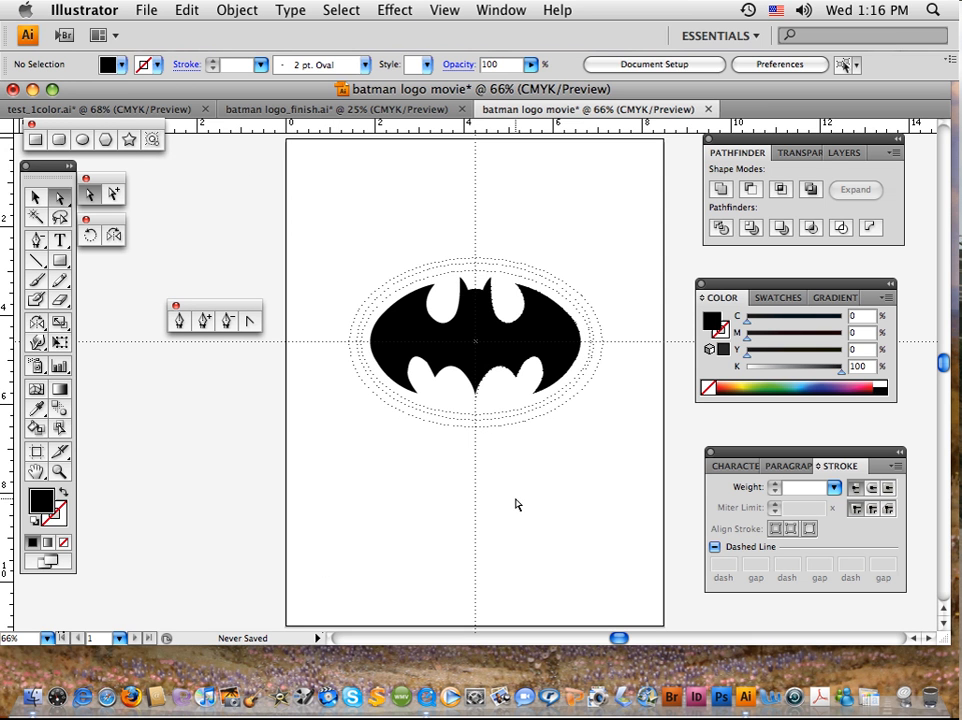
click(36, 199)
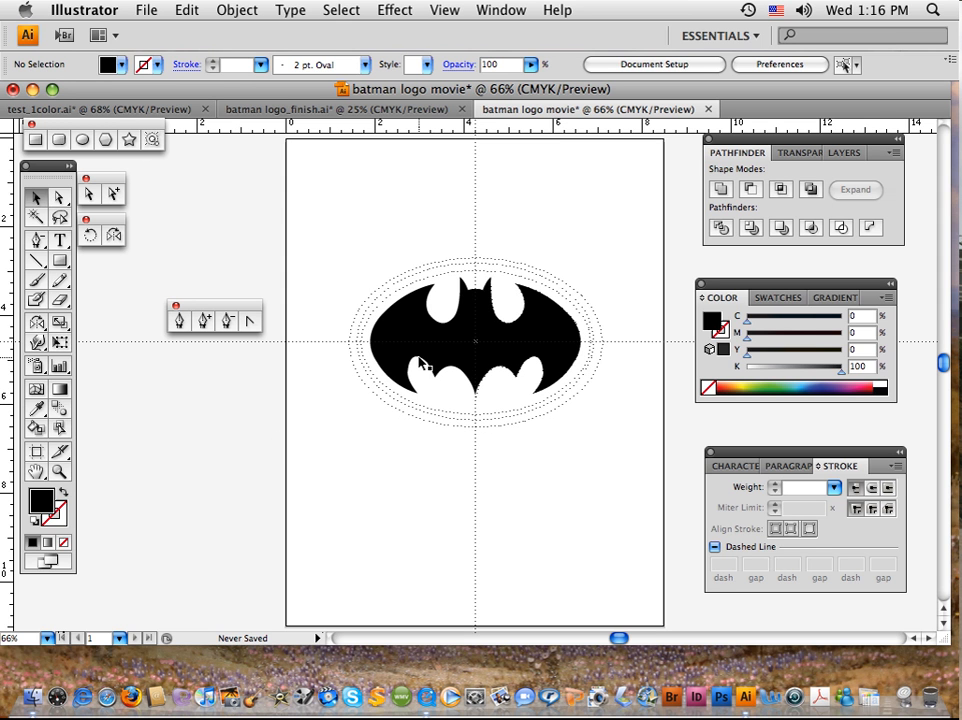
click(57, 471)
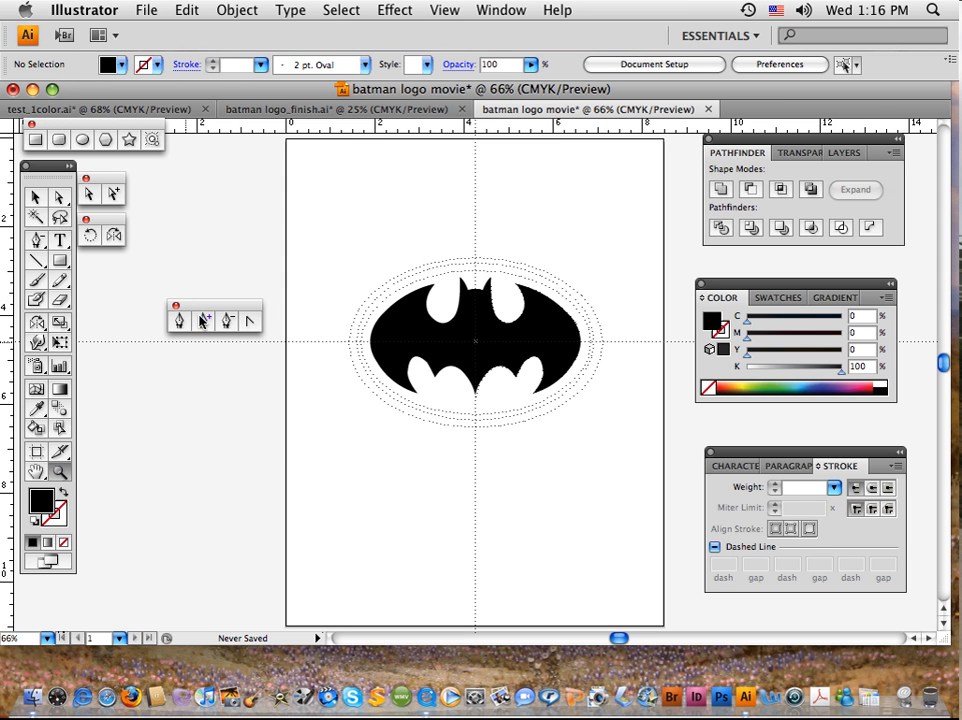
drag(205, 313, 115, 275)
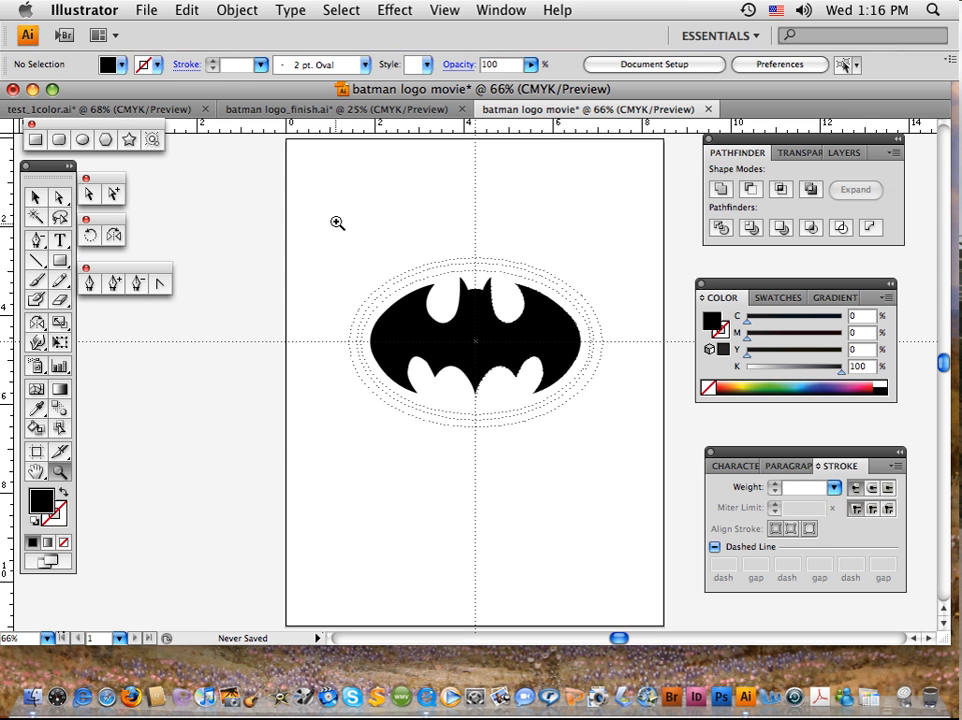
mouse_move(337, 219)
mouse_down()
mouse_move(421, 406)
mouse_move(629, 490)
mouse_up()
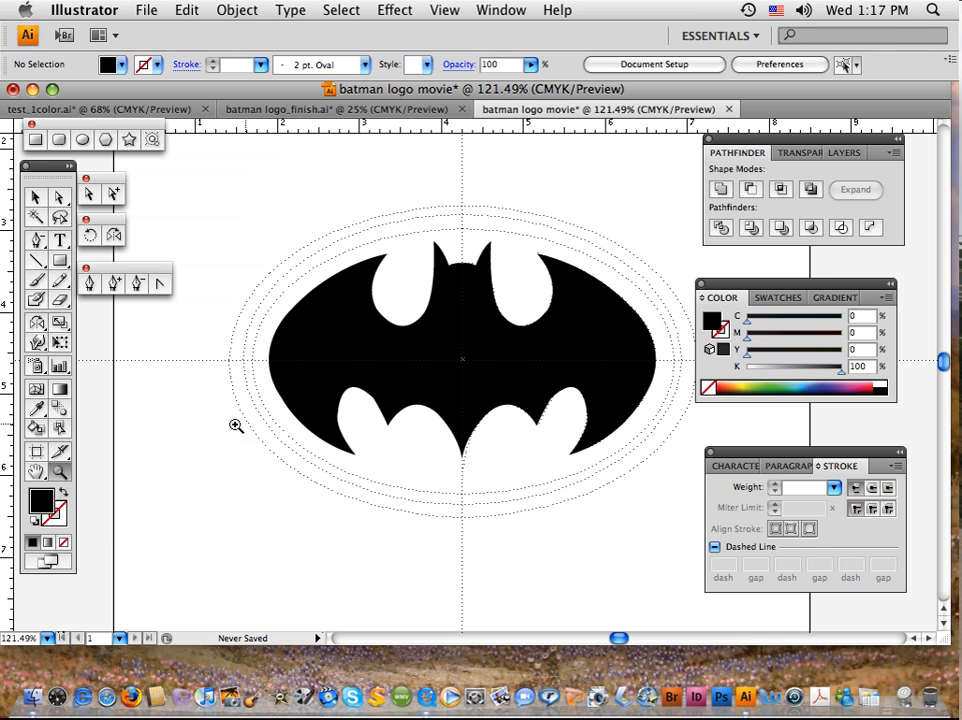
Draw an ellipse with no fill and a black stroke outward from the guides' center in Outline view, matching the middle elliptical guide.
click(33, 198)
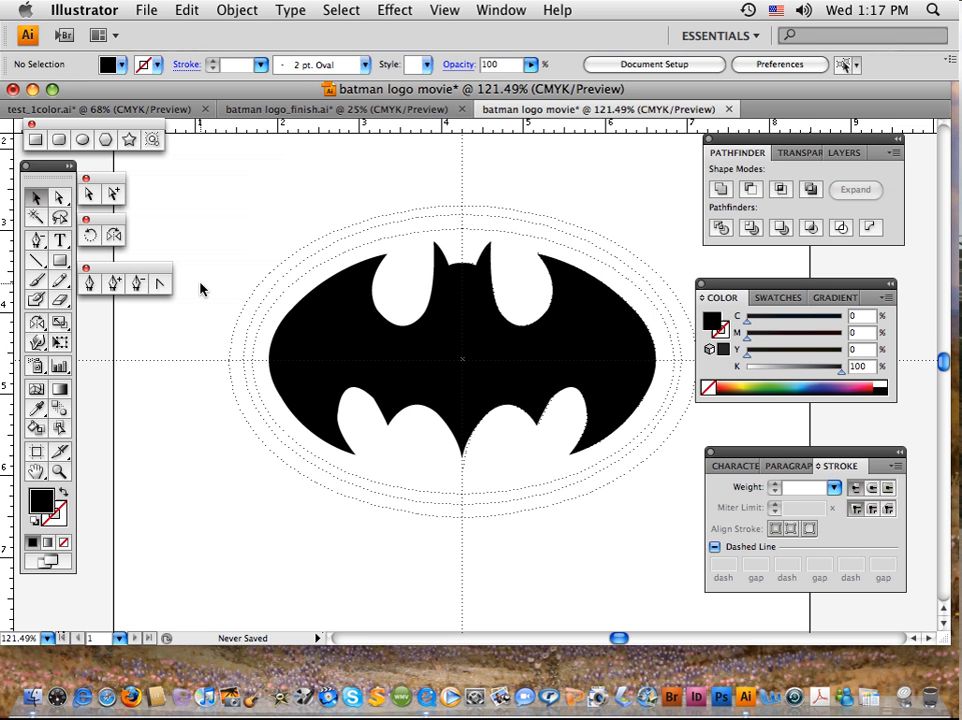
click(65, 495)
click(63, 519)
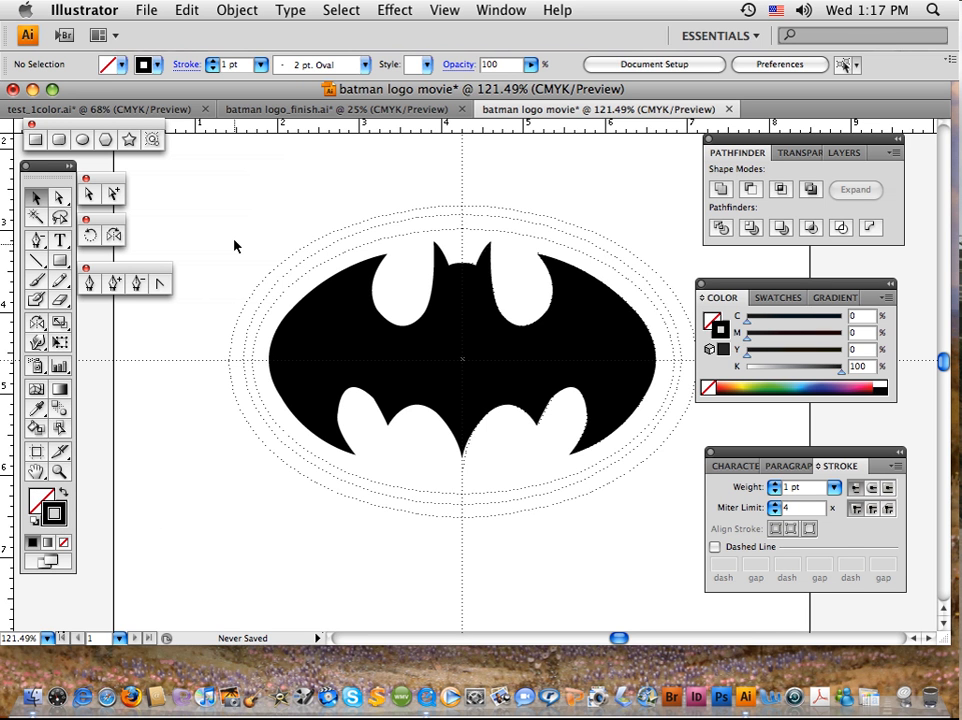
click(80, 142)
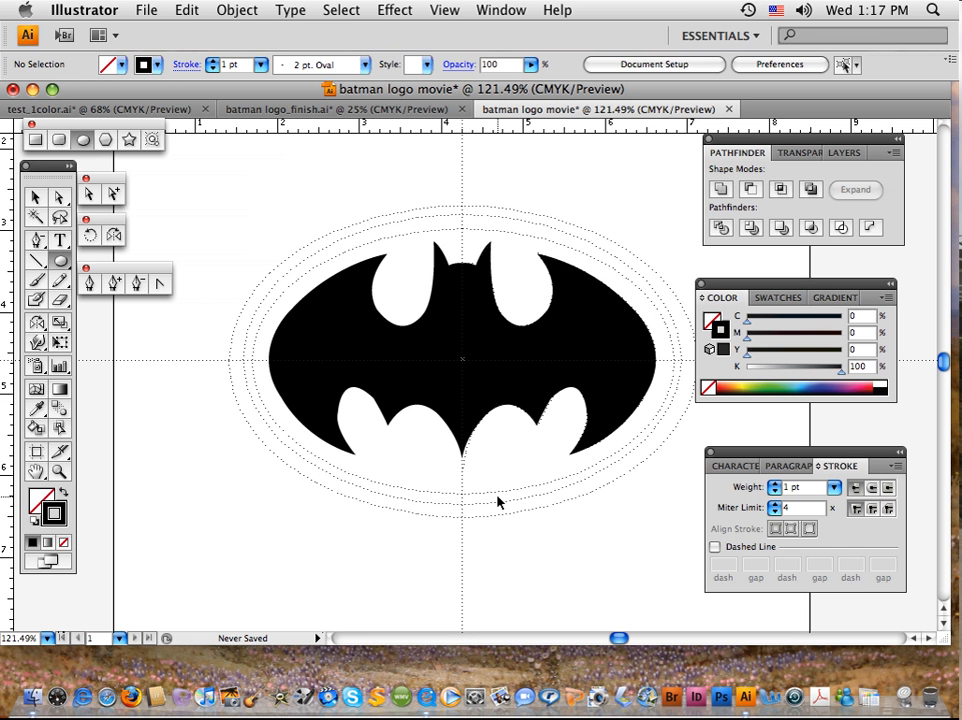
key(super+y)
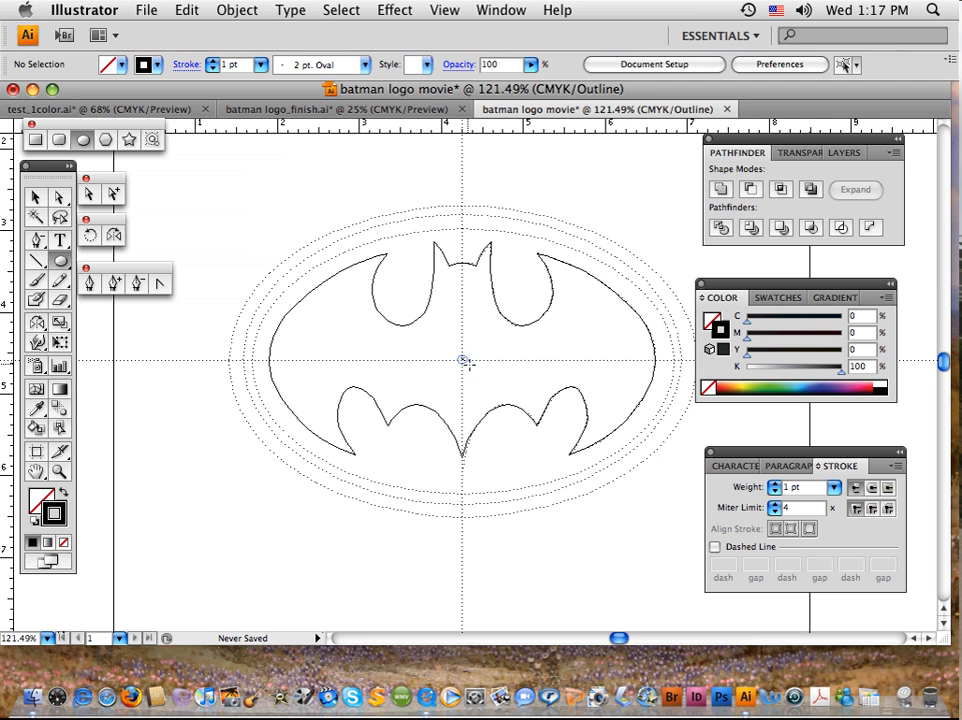
drag(461, 360, 637, 458)
drag(668, 483, 683, 504)
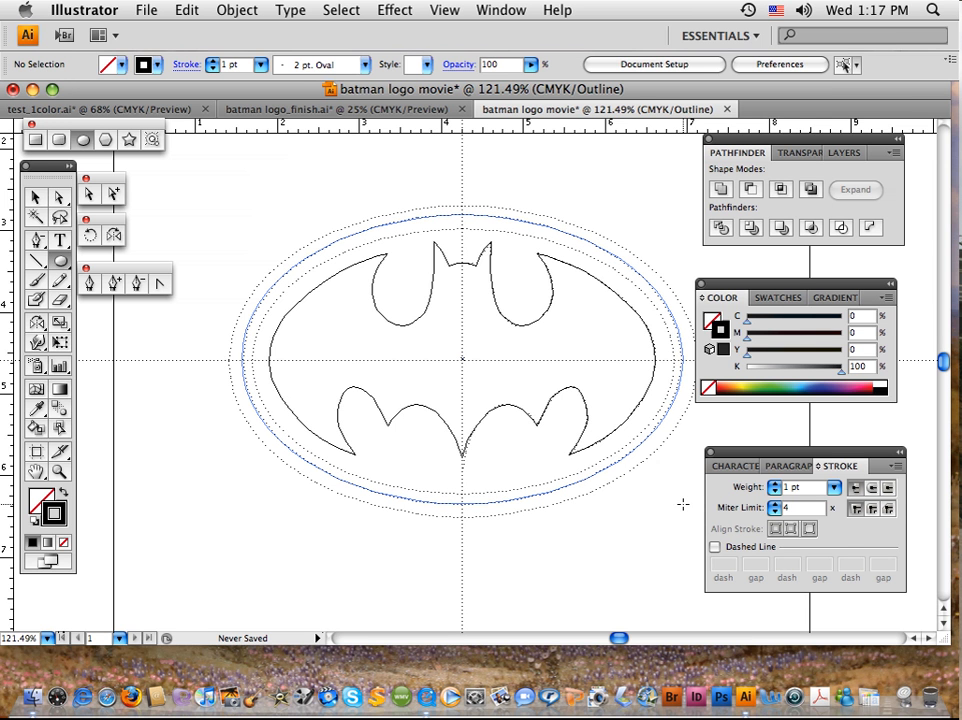
drag(683, 504, 683, 504)
click(776, 286)
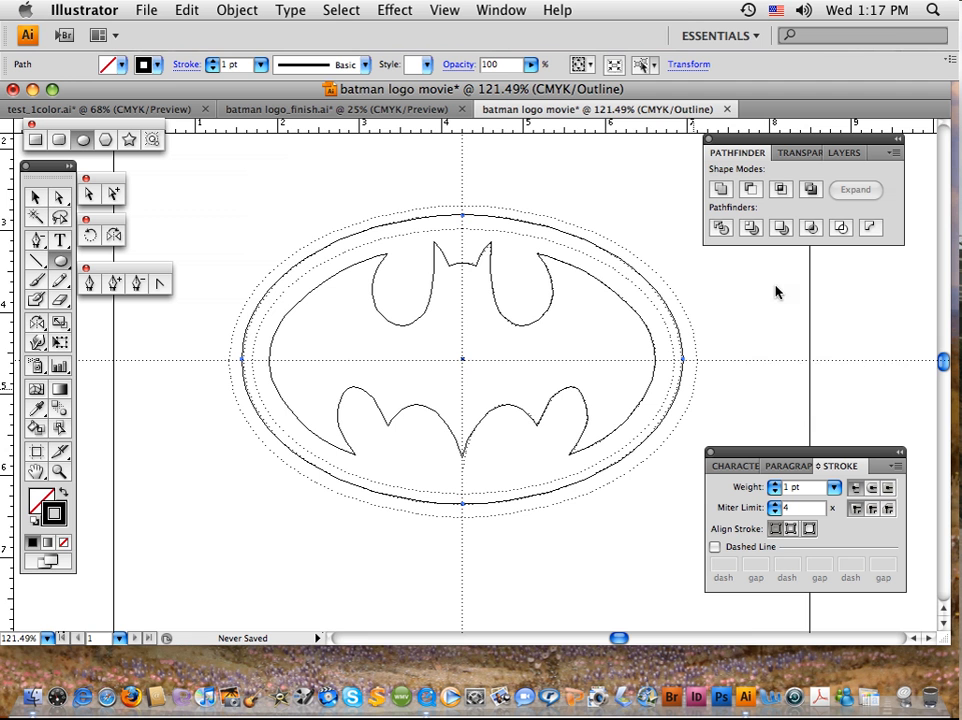
key(F6)
key(F6)
key(F6)
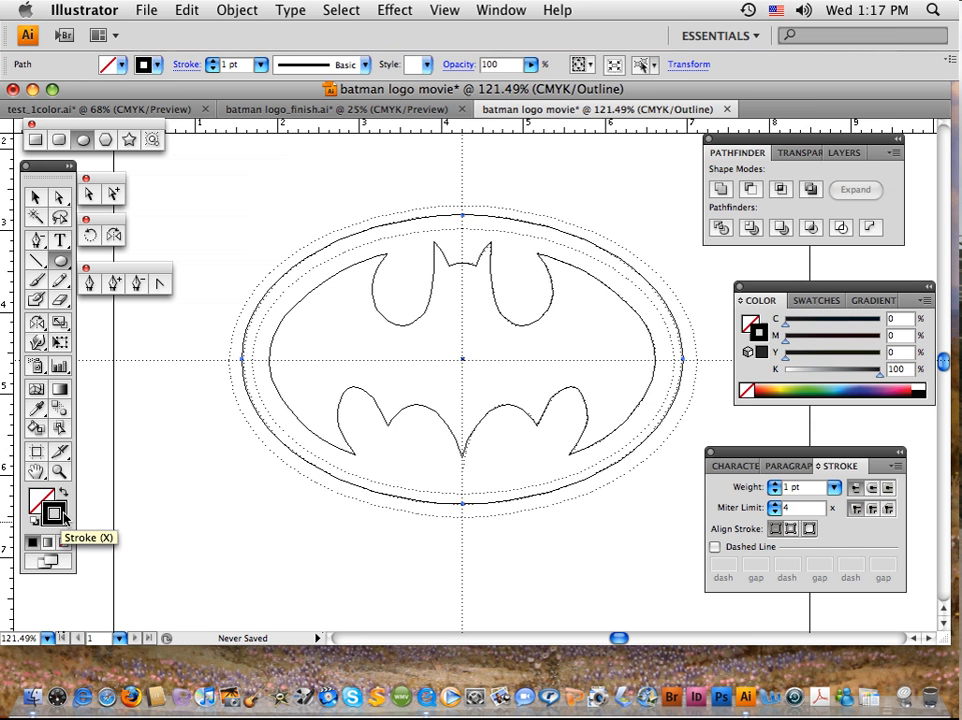
Return to Preview view and increase the ellipse's stroke weight to 17 pt.
key(super+y)
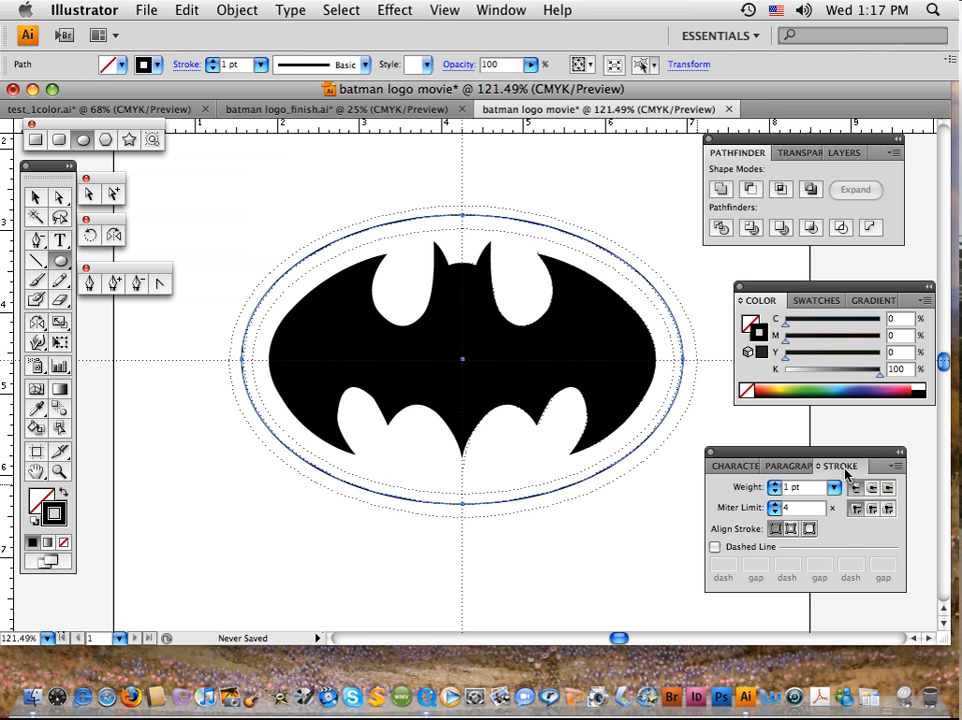
click(775, 484)
click(775, 484)
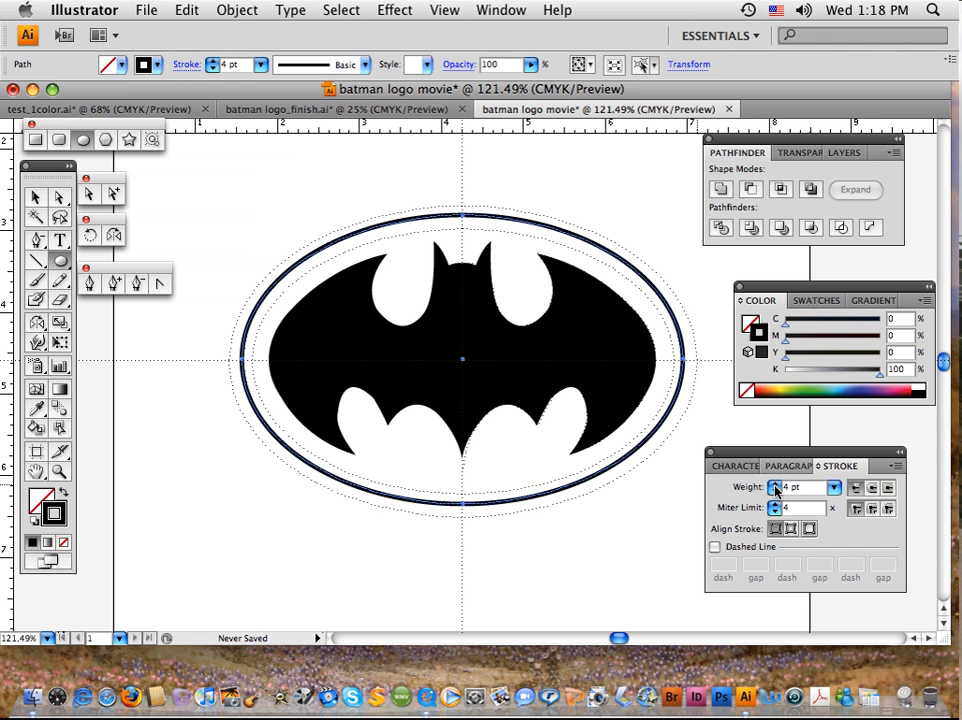
click(775, 484)
click(775, 484)
click(775, 484)
click(775, 484)
click(775, 484)
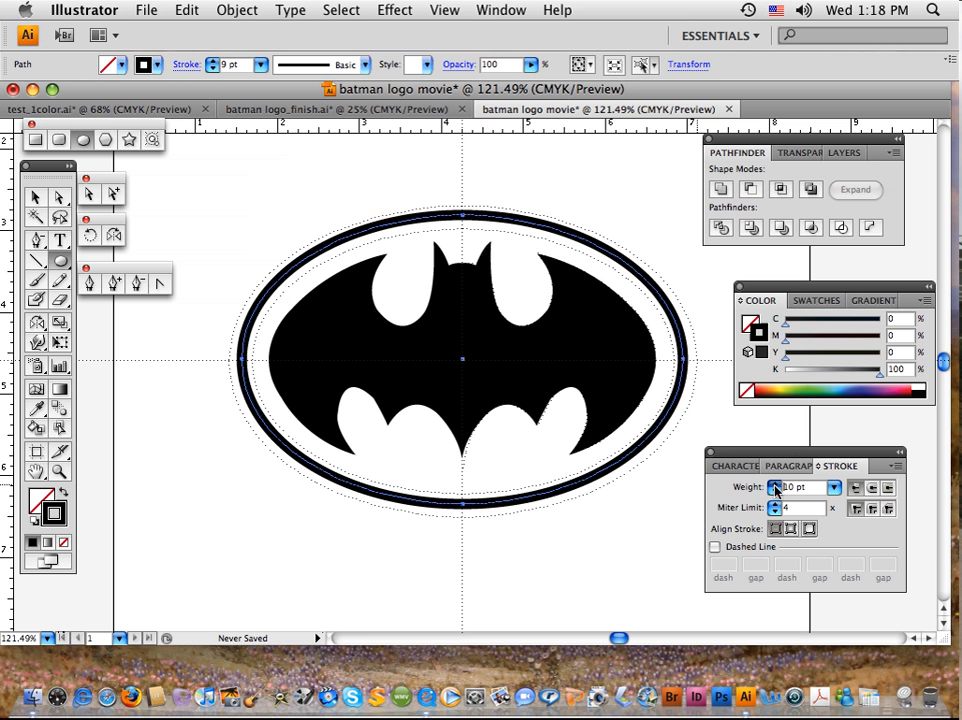
click(775, 484)
click(775, 484)
click(775, 484)
click(775, 484)
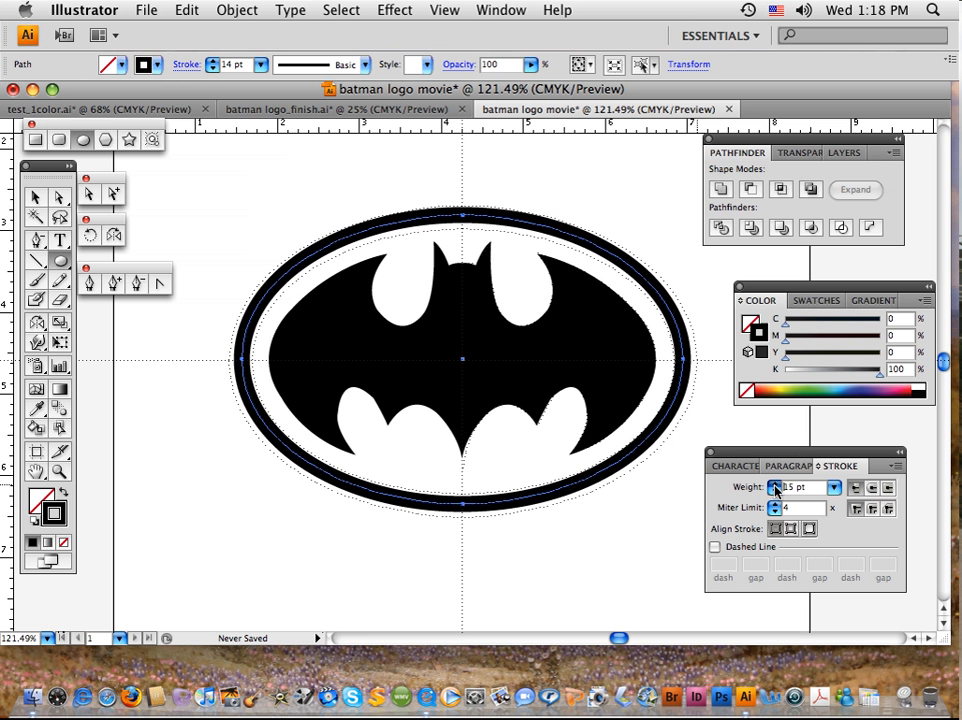
click(775, 484)
click(775, 484)
click(775, 484)
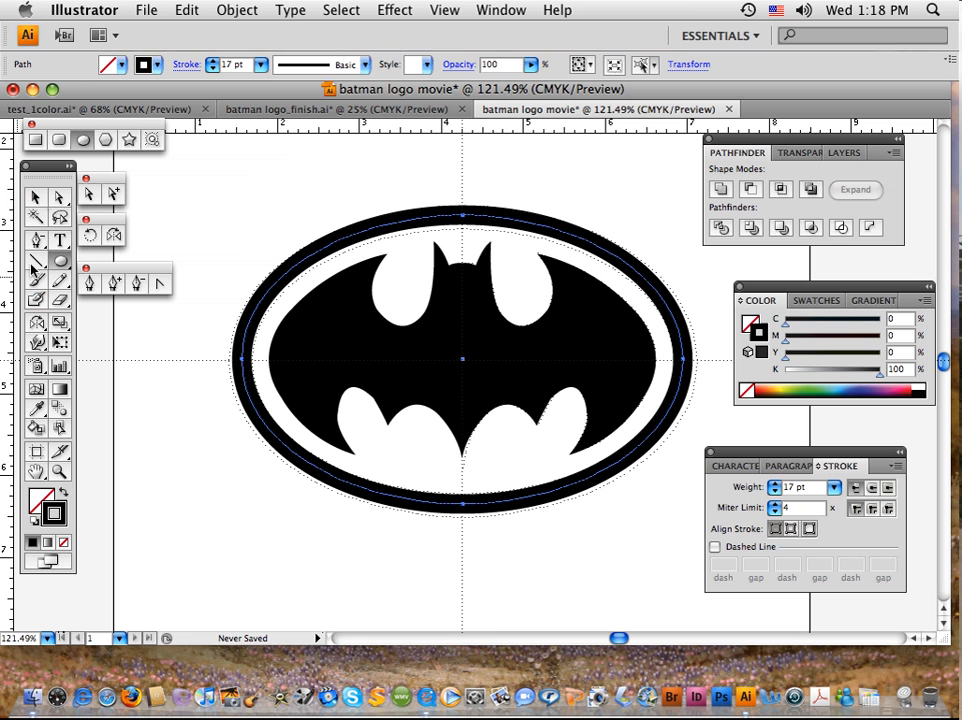
Convert the ellipse's stroke into a filled ring shape with Outline Stroke.
click(35, 197)
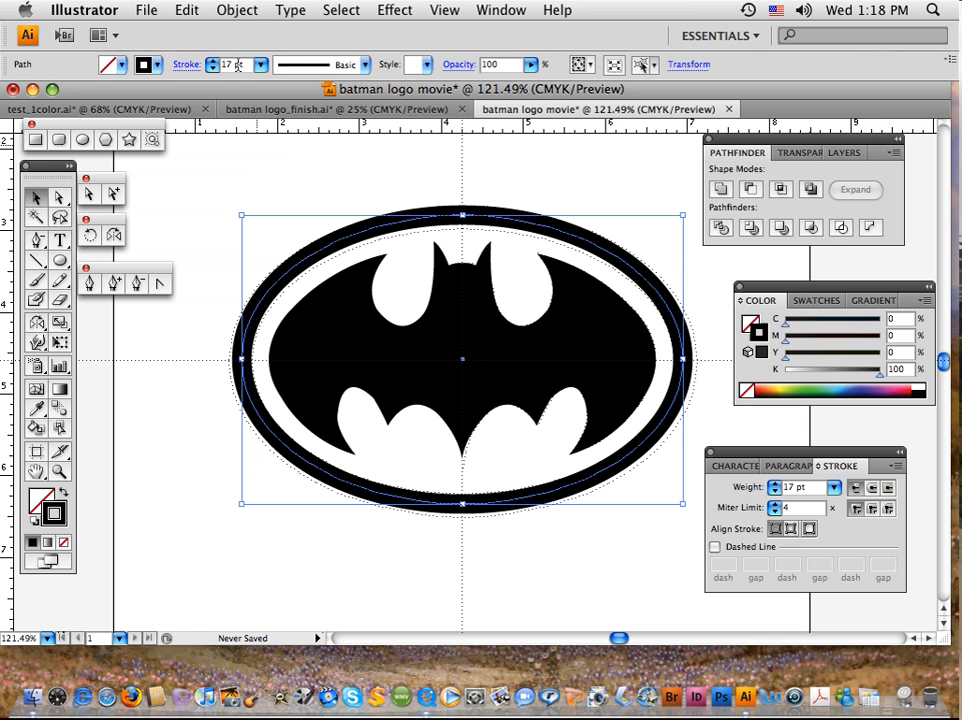
click(238, 10)
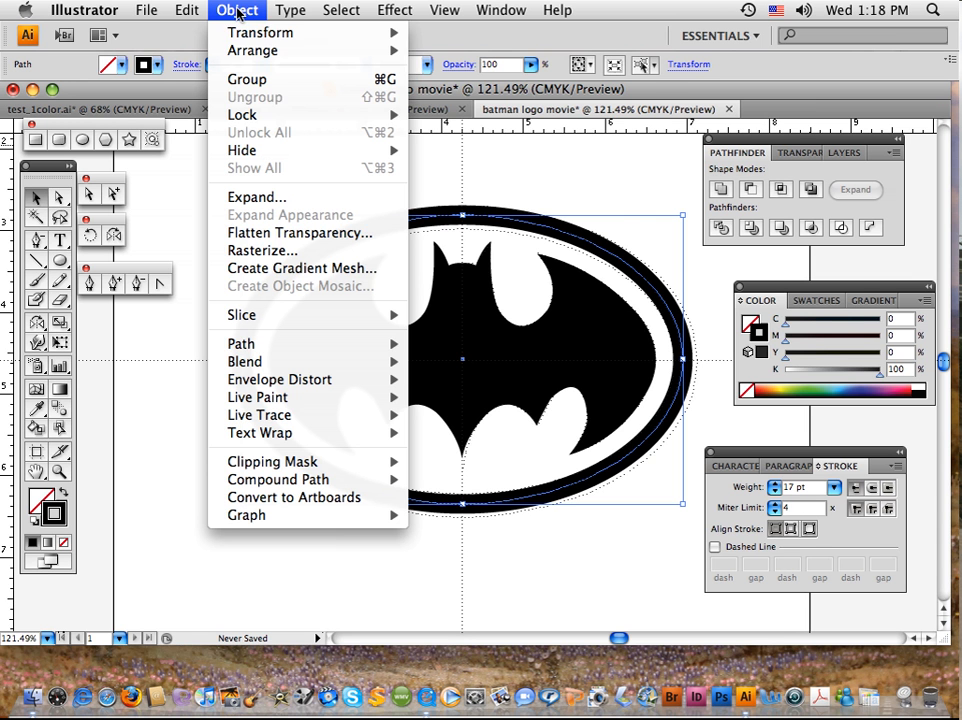
mouse_move(252, 346)
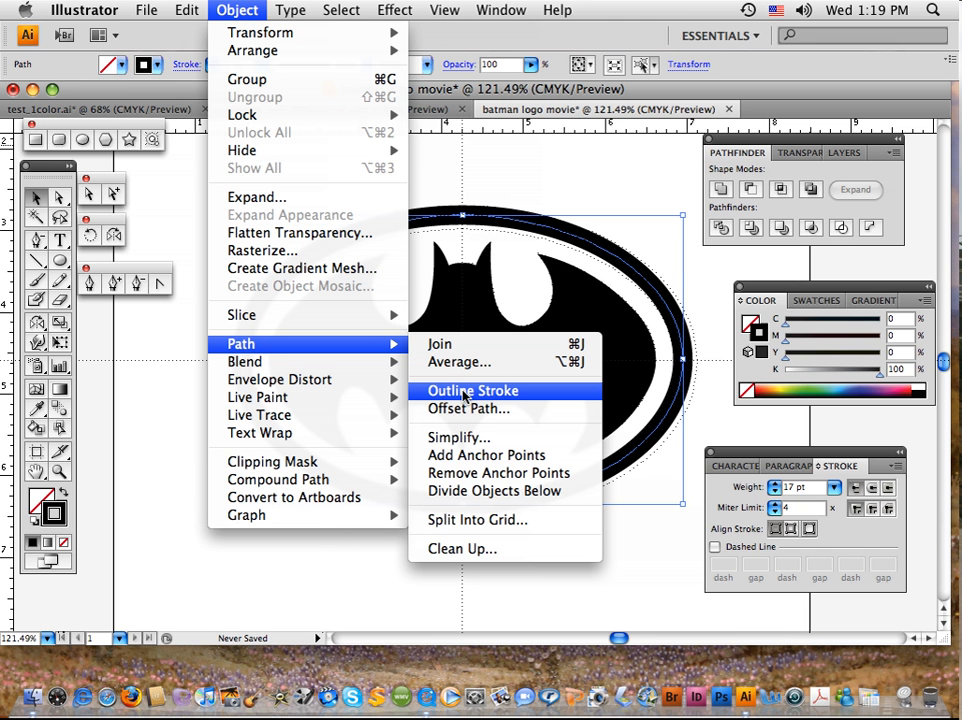
click(463, 393)
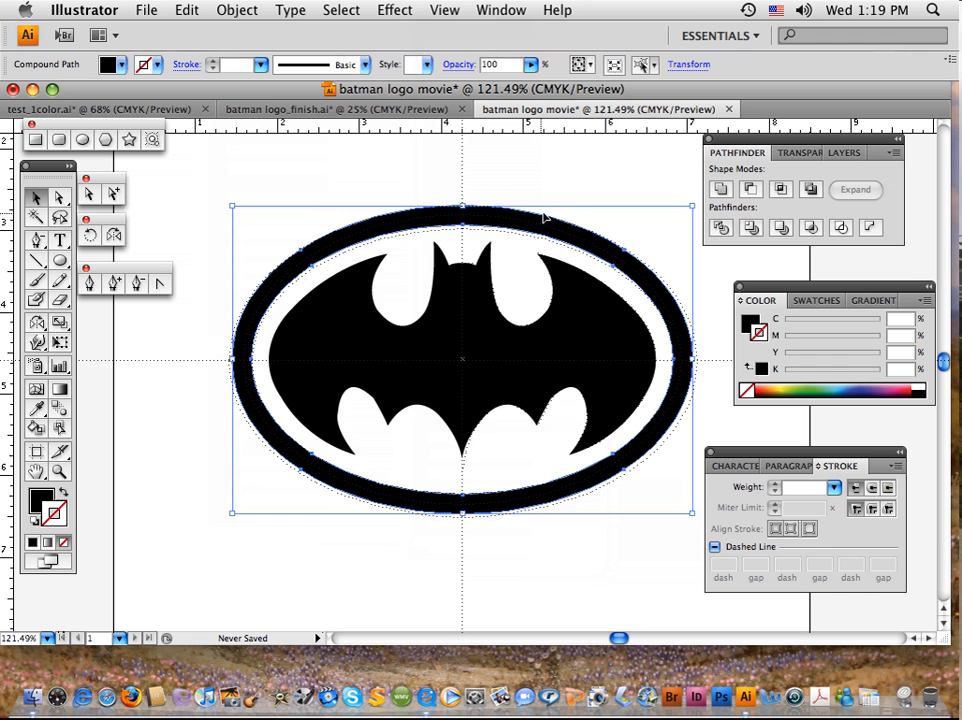
Deselect the ring and draw a yellow-filled ellipse without stroke from the guides' center out to the middle of the black ring.
click(41, 501)
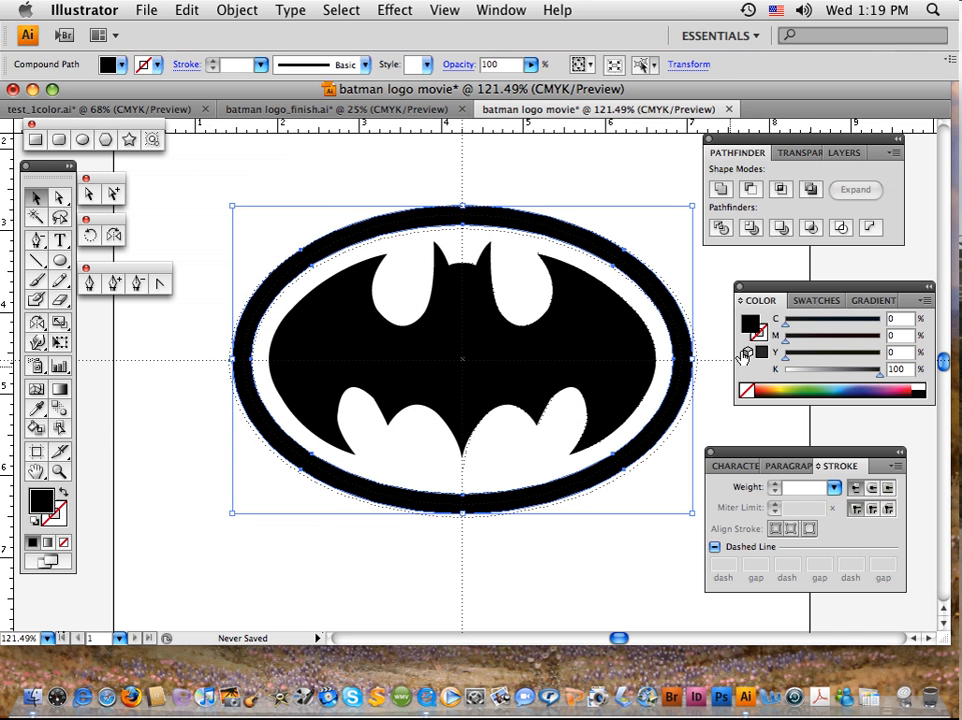
click(206, 256)
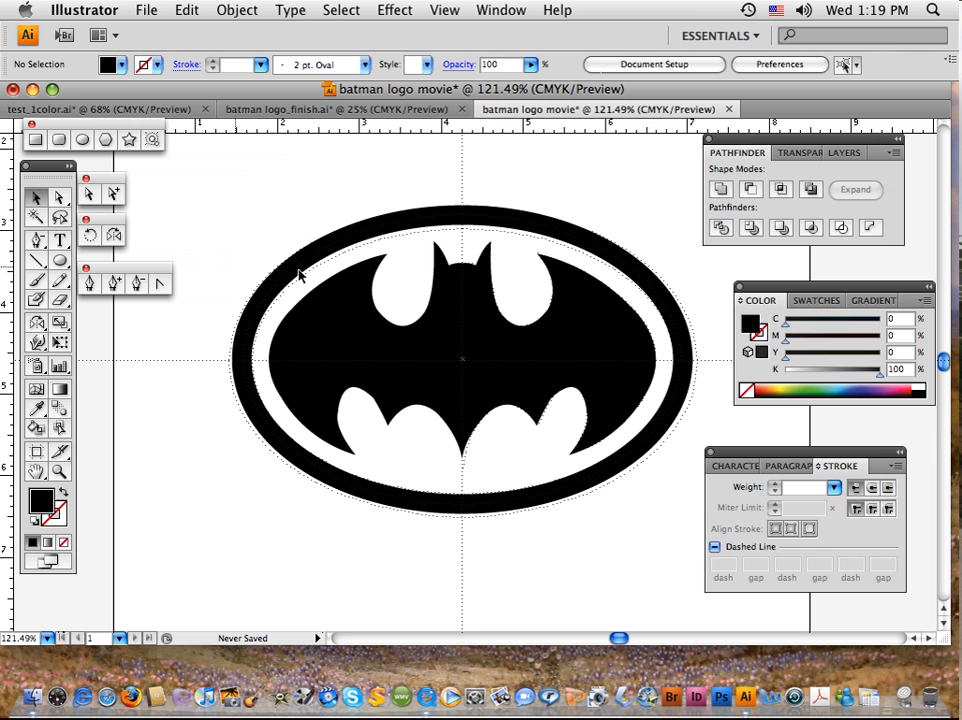
click(814, 299)
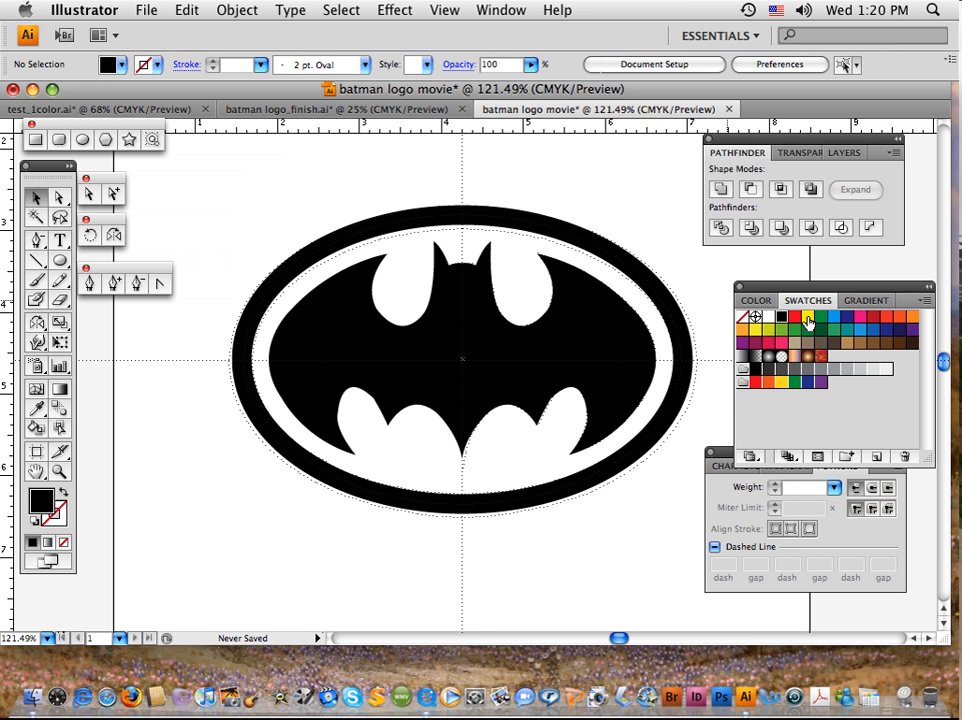
click(808, 318)
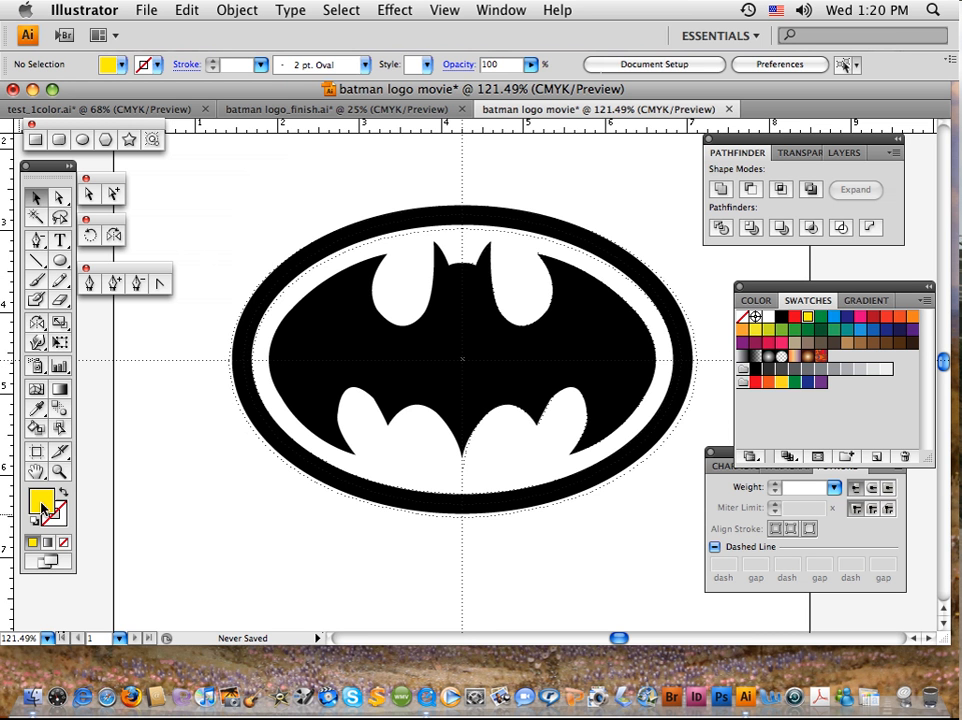
click(62, 262)
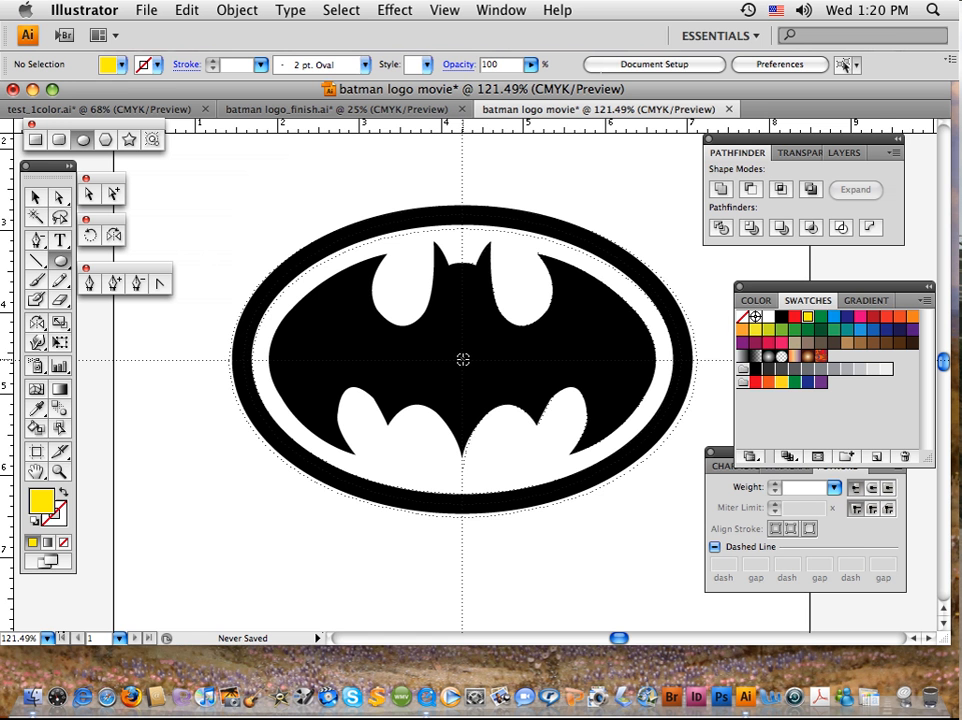
drag(463, 359, 683, 504)
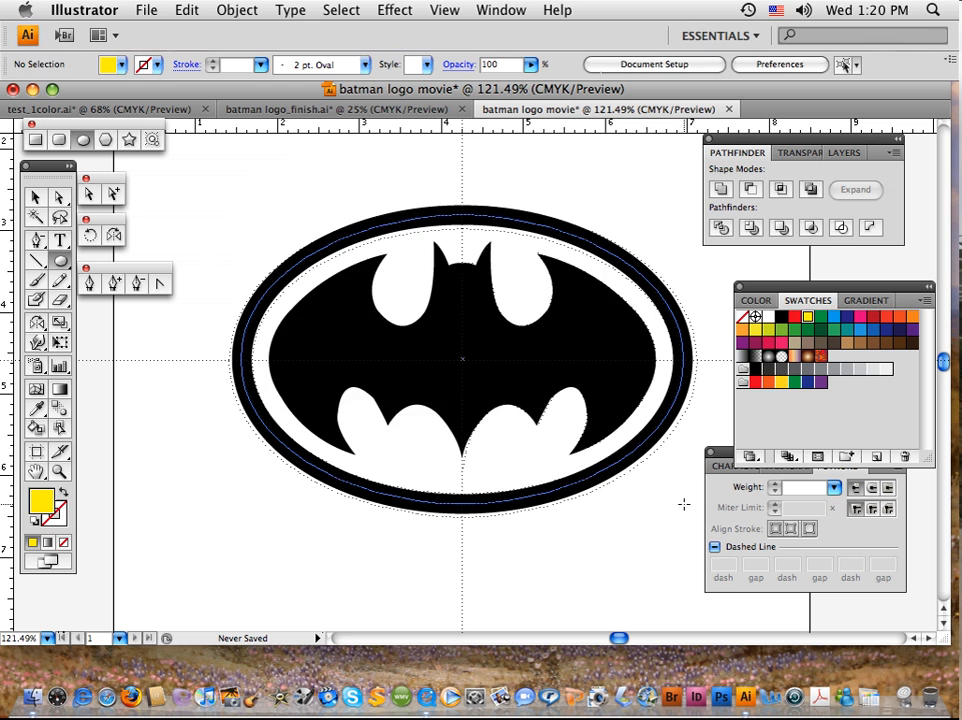
Send the yellow ellipse to the back, behind the bat and the black ring, and switch to the Selection tool.
key(super+z)
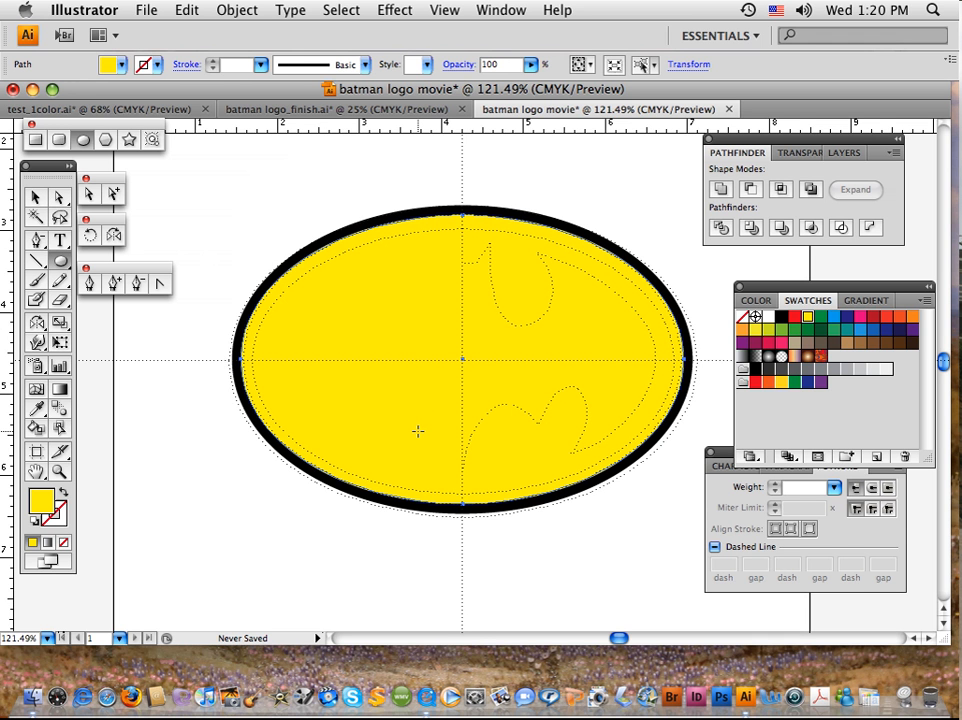
key(v)
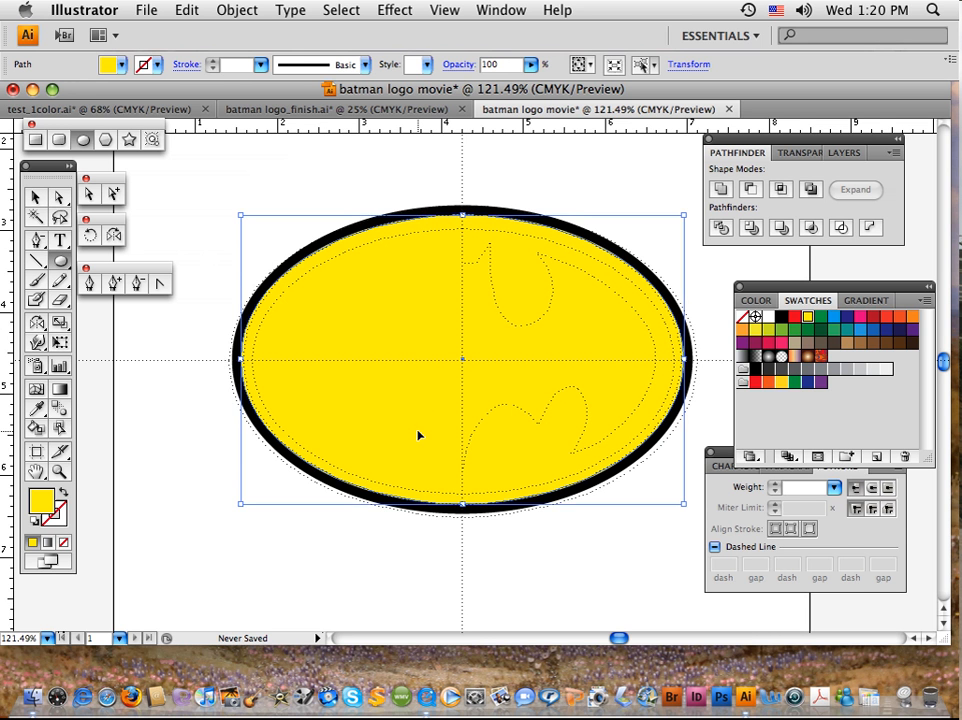
key(super+shift+[)
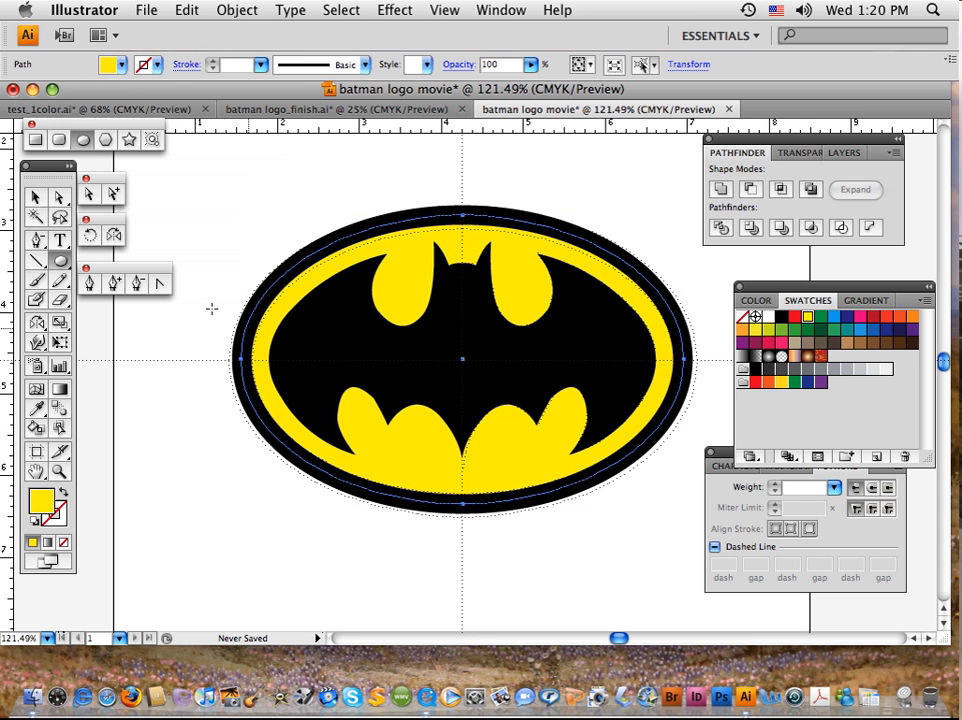
click(33, 195)
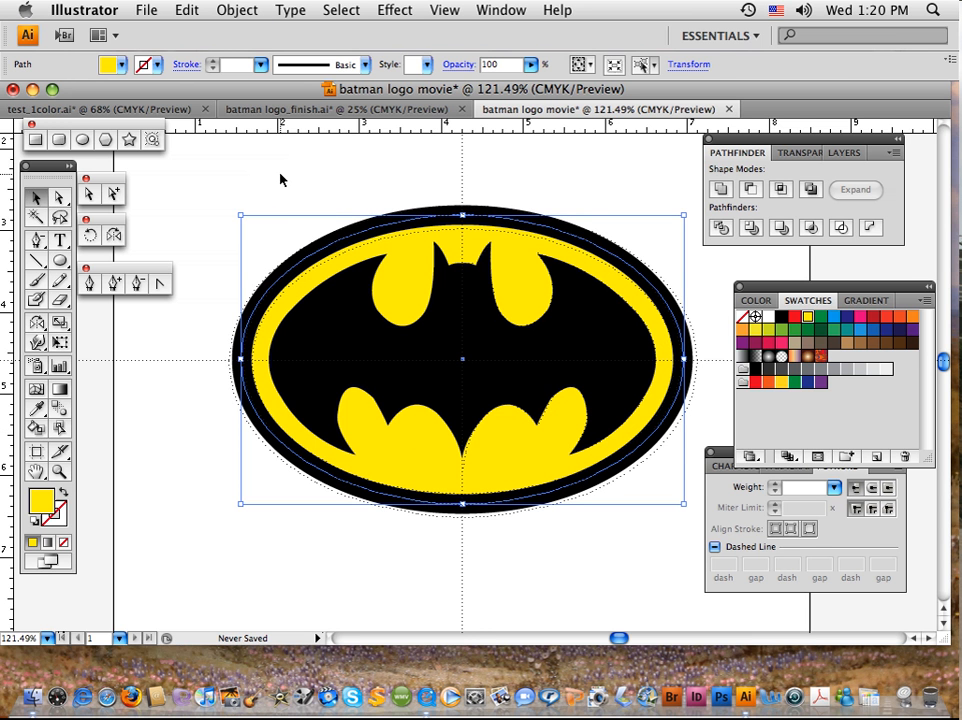
Check the yellow ellipse's selection, deselect it and fit the whole artboard in the window.
click(280, 180)
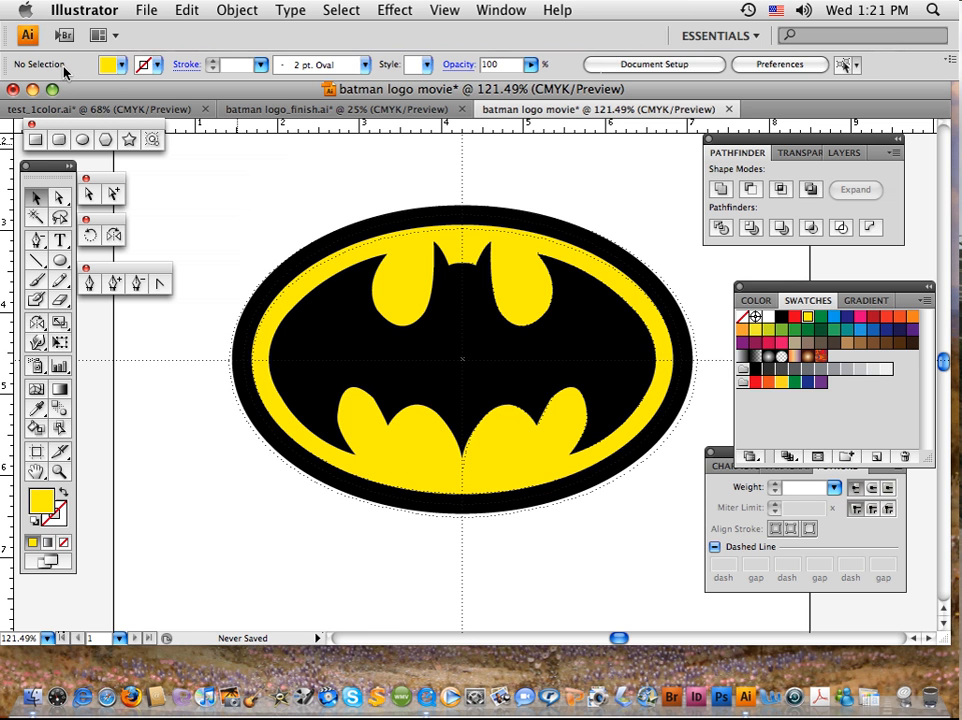
click(409, 237)
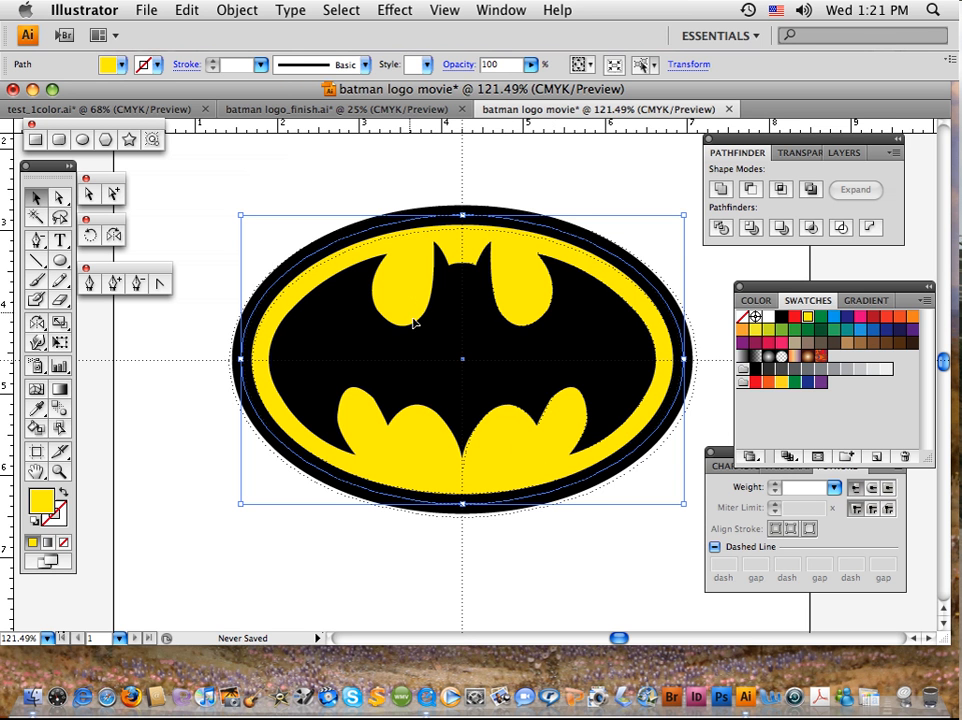
click(600, 573)
key(super+0)
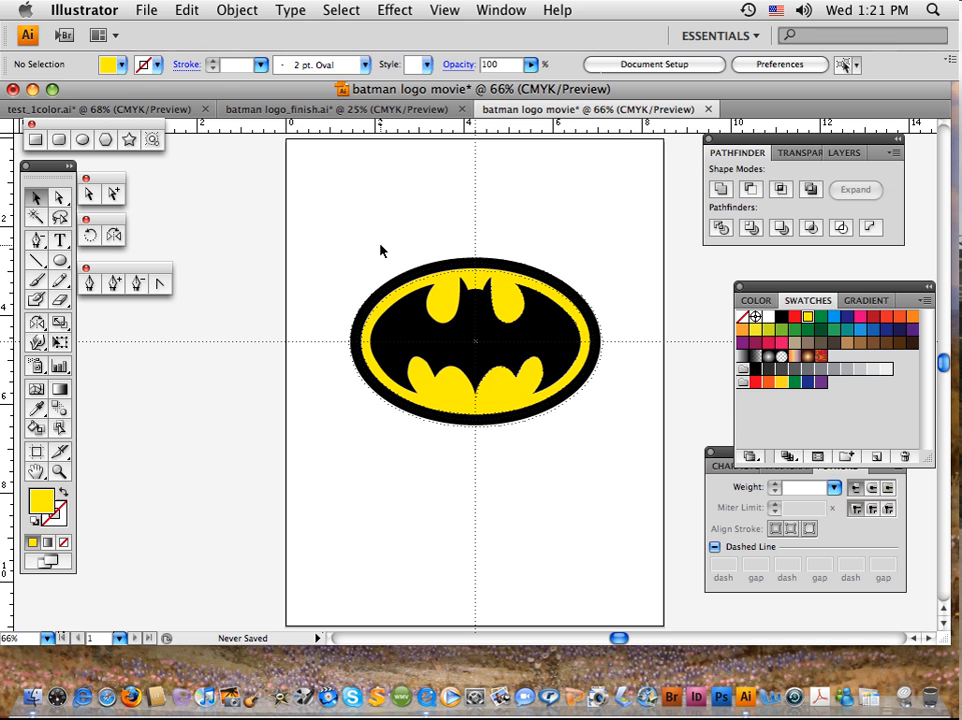
Select the bat, the black ring and the yellow ellipse together and group them.
drag(378, 243, 506, 483)
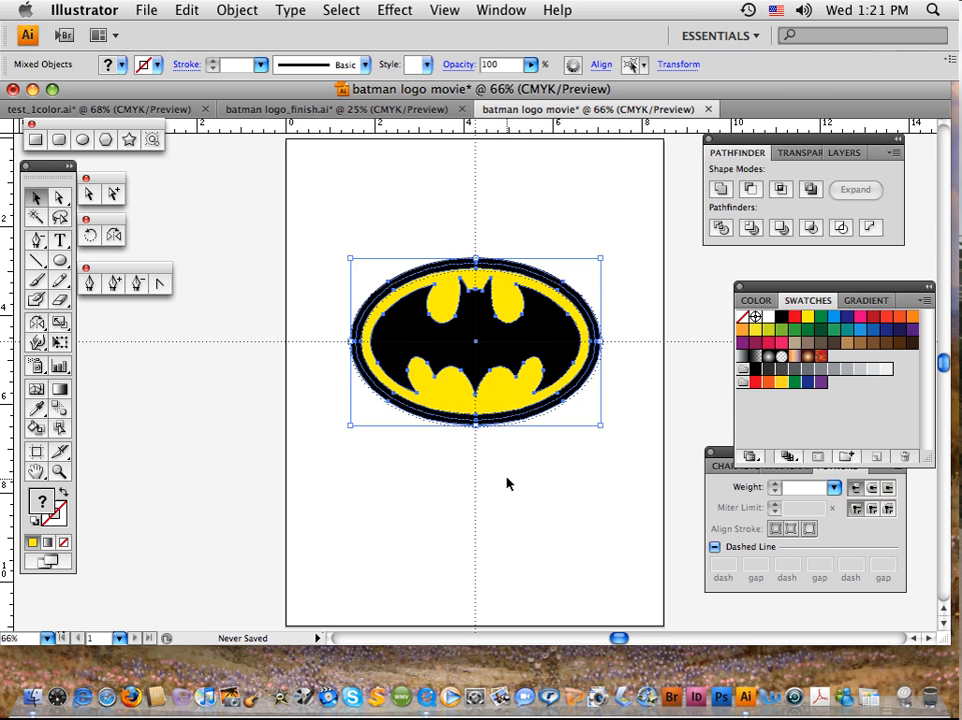
key(super+shift+b)
key(super+g)
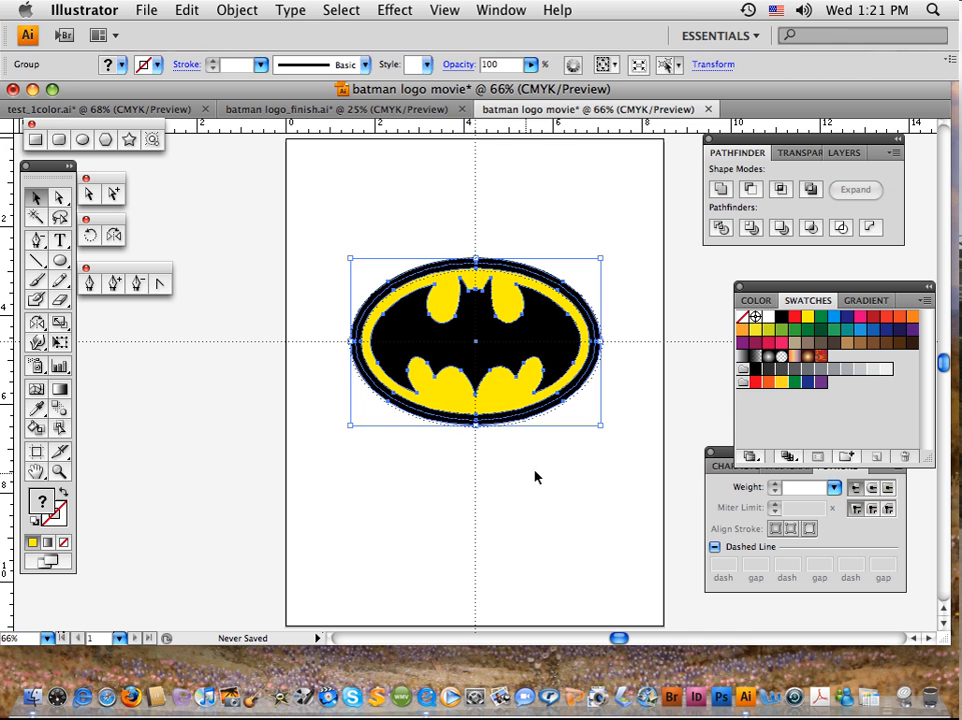
Test that the grouped logo selects as a single object and leave it deselected.
click(558, 477)
click(514, 397)
click(535, 500)
click(517, 350)
click(537, 485)
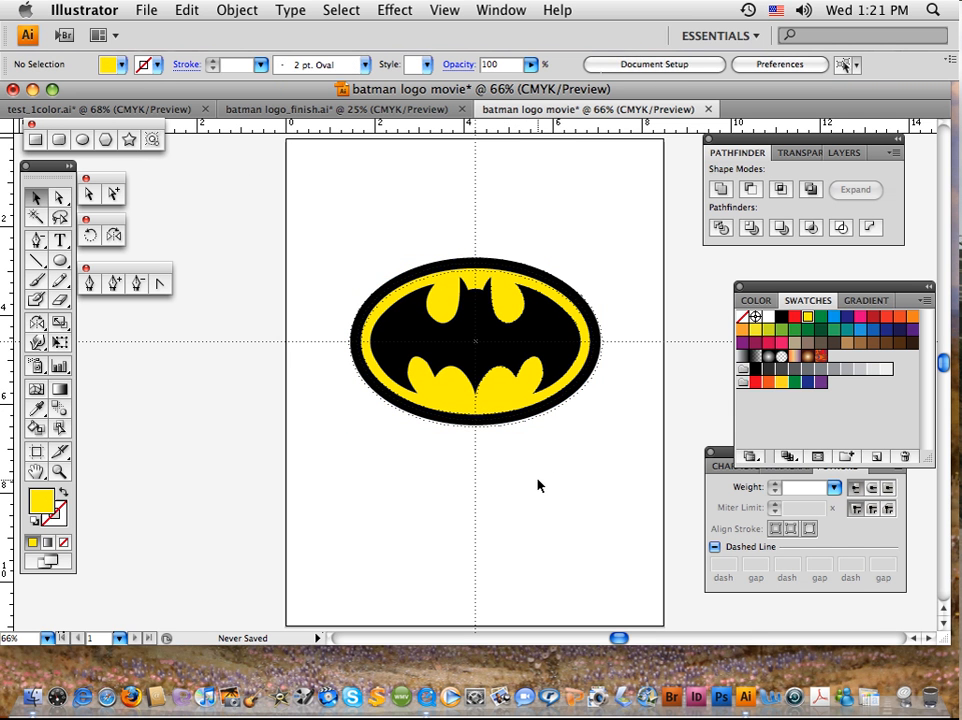